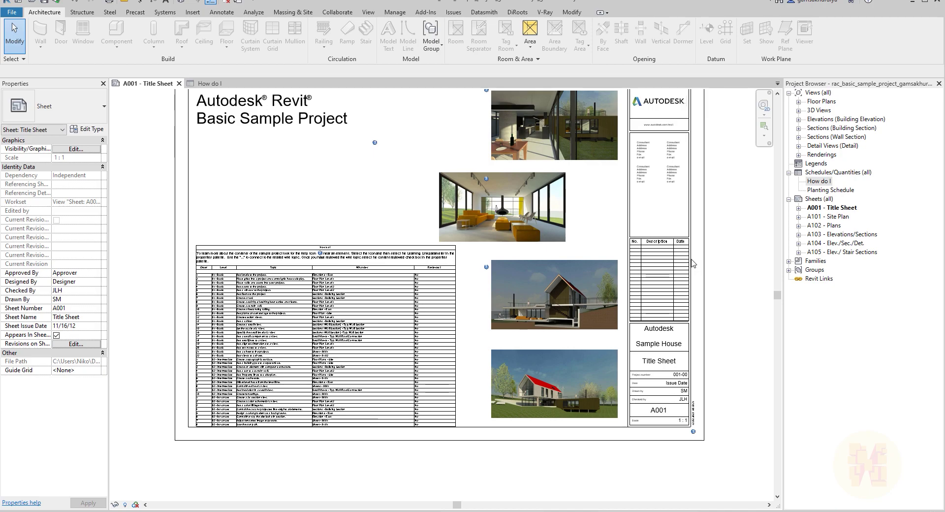
- Examine the How do I schedule on the title sheet, from its header to its last rows
mouse_move(483, 259)
middle_down()
mouse_move(423, 294)
mouse_move(433, 283)
mouse_move(424, 249)
middle_up()
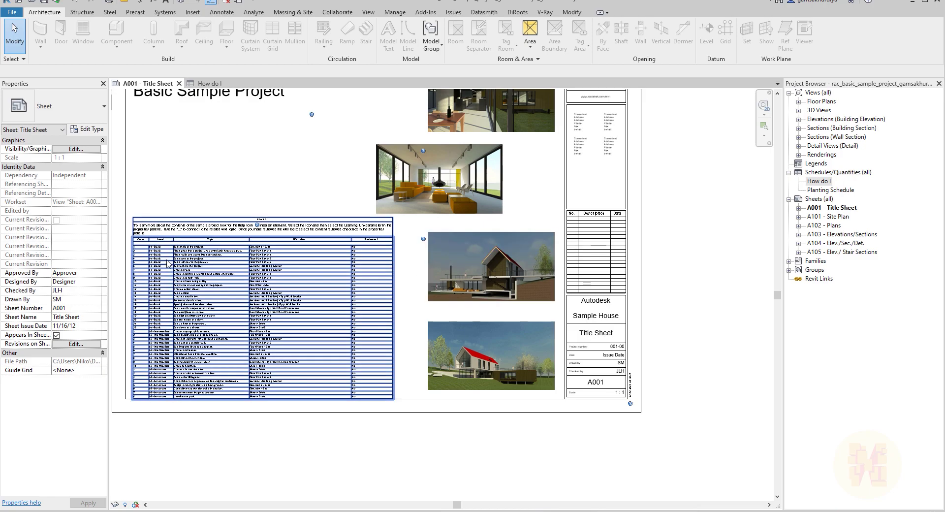
scroll(127, 280, up, 3)
scroll(129, 281, up, 2)
middle_drag(387, 282, 359, 235)
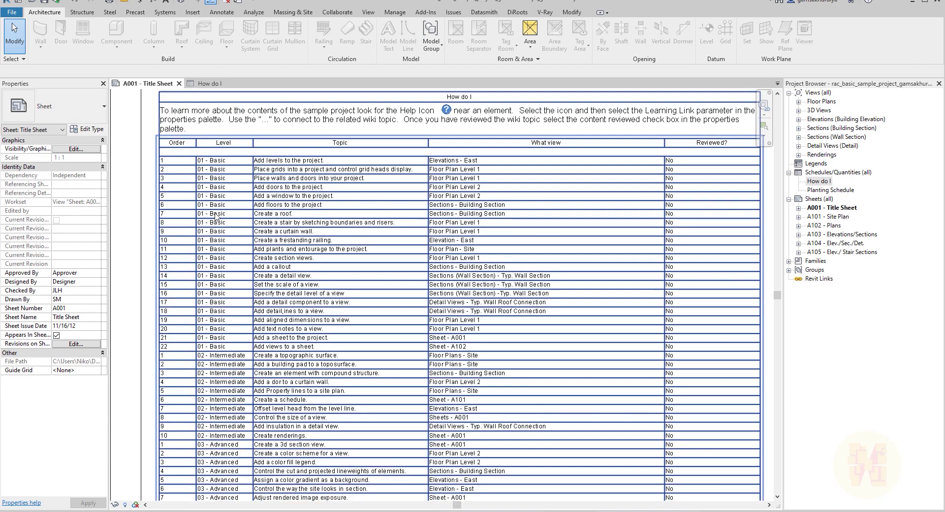
middle_drag(214, 285, 230, 221)
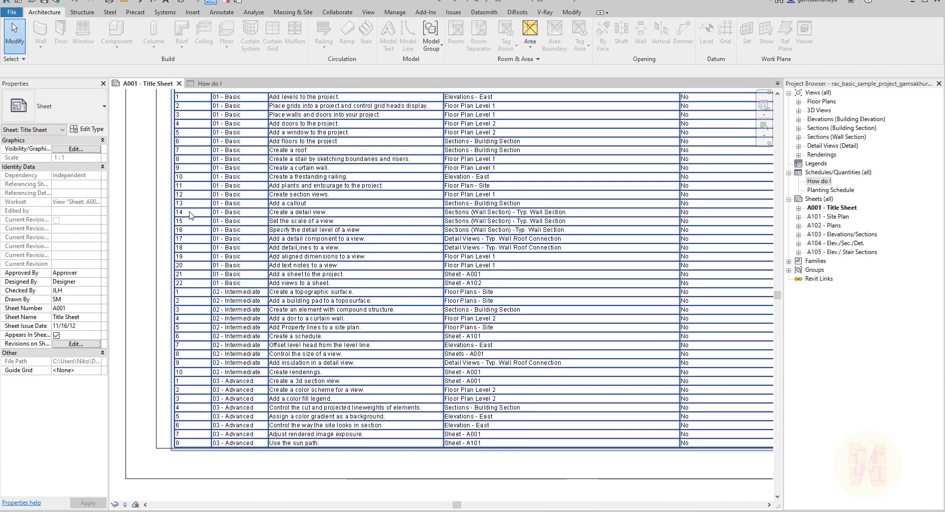
middle_drag(200, 185, 198, 241)
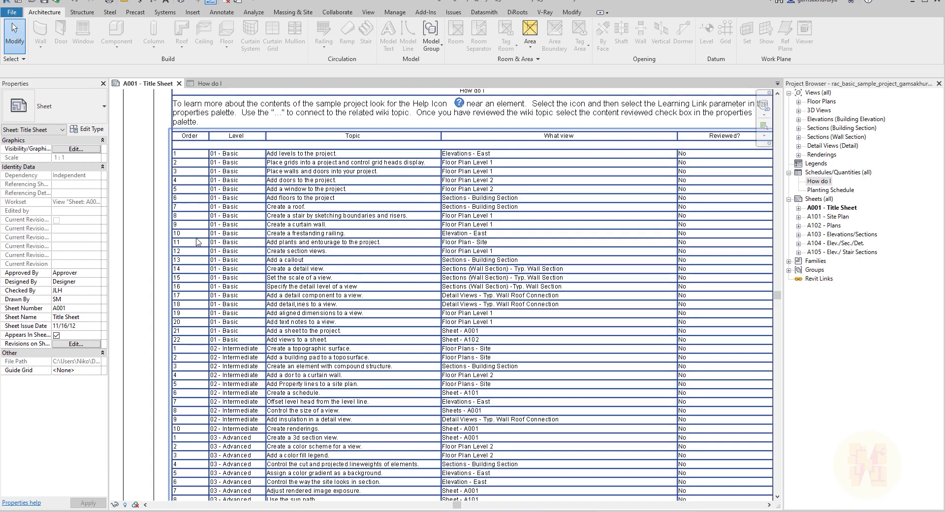
middle_drag(331, 258, 273, 259)
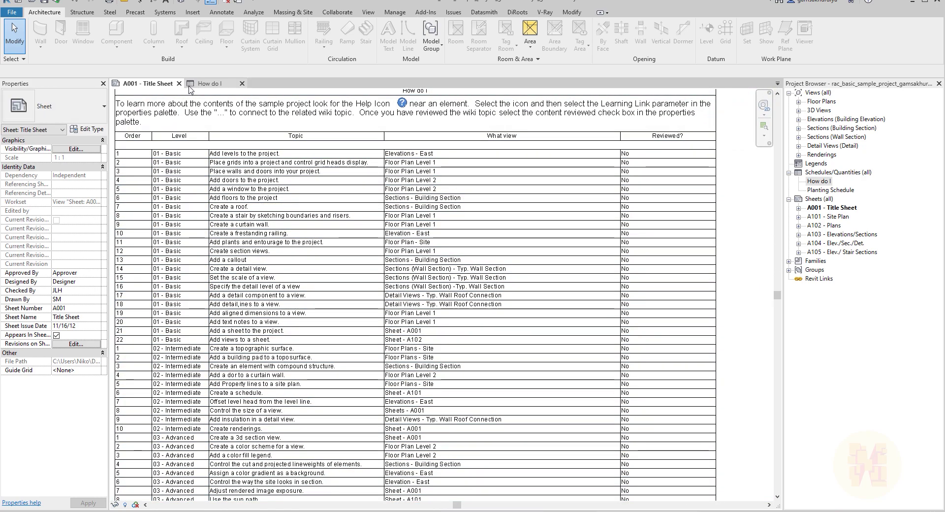
scroll(262, 259, down, 2)
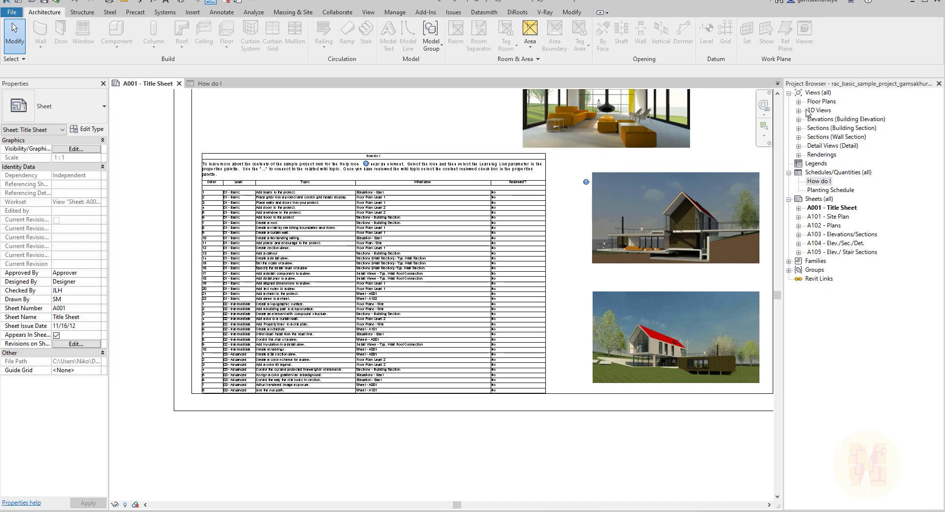
- Open the How do I schedule from the title sheet in its own editable view
double_click(297, 289)
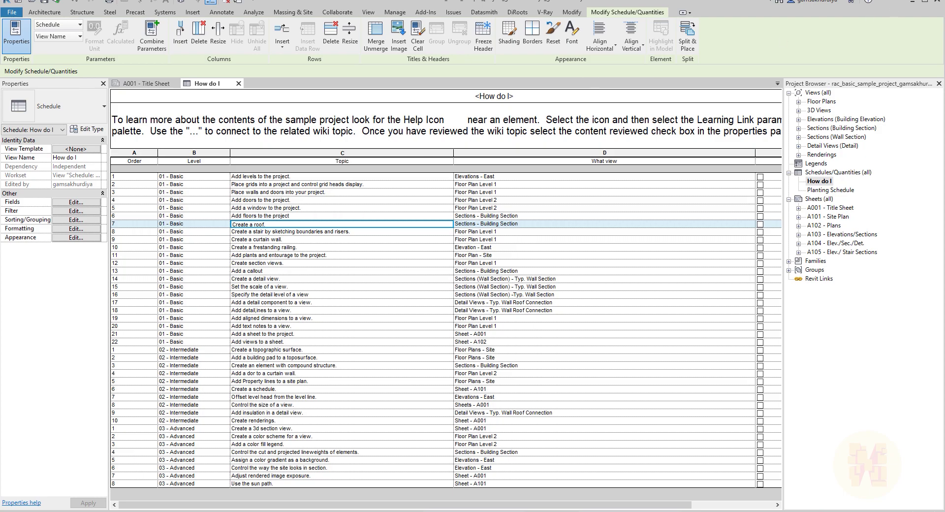
mouse_move(113, 220)
mouse_down()
mouse_move(10, 251)
mouse_move(3, 234)
mouse_up()
key(Escape)
- Review the formatting options of the schedule's Order and Learning Level fields, leaving the properties without changes
click(89, 203)
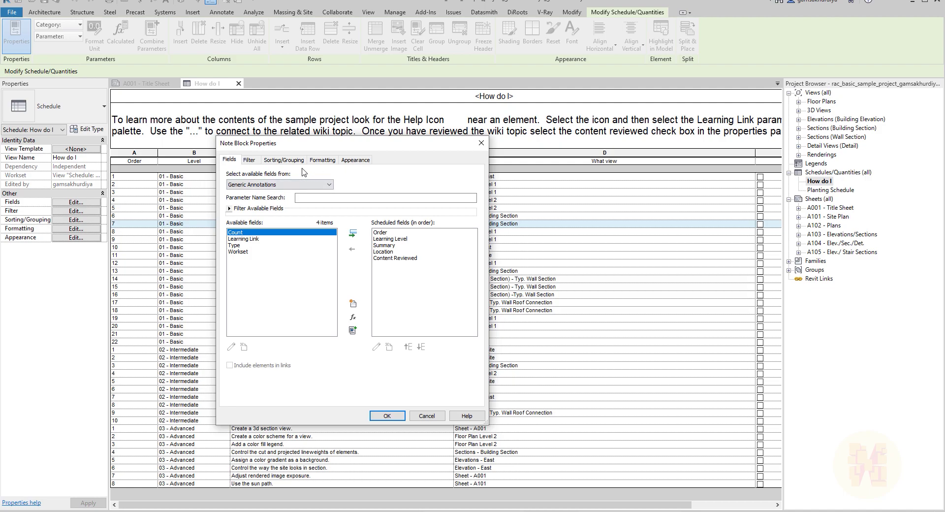
click(322, 160)
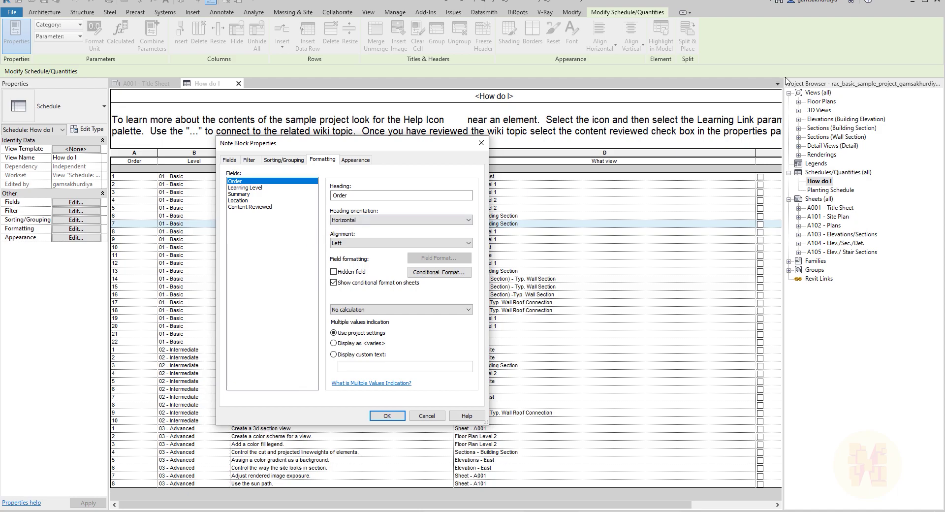
drag(348, 147, 476, 142)
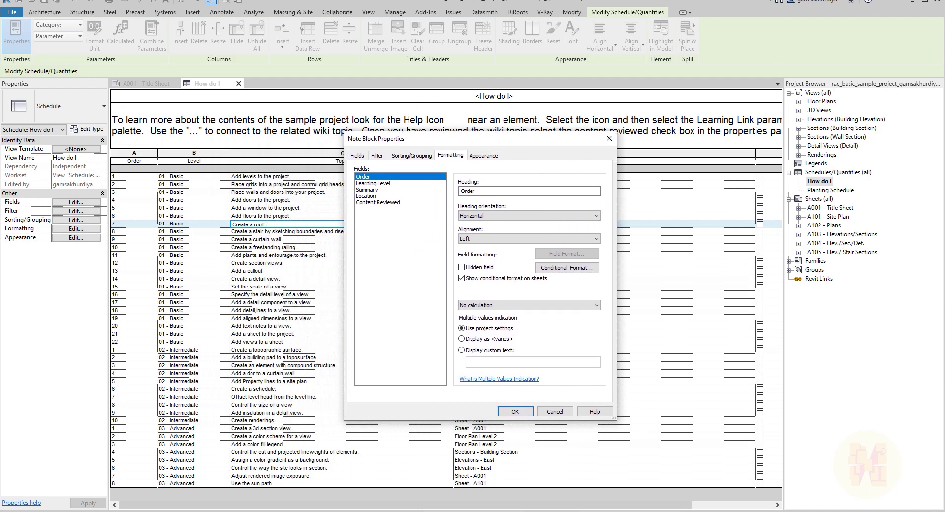
mouse_move(107, 169)
mouse_down()
mouse_move(156, 511)
mouse_move(161, 498)
mouse_up()
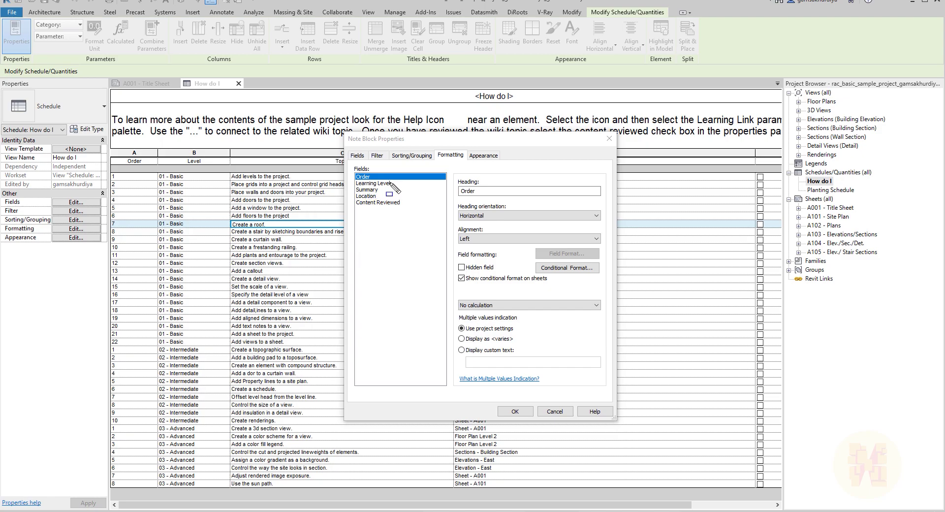
drag(394, 186, 367, 185)
click(388, 184)
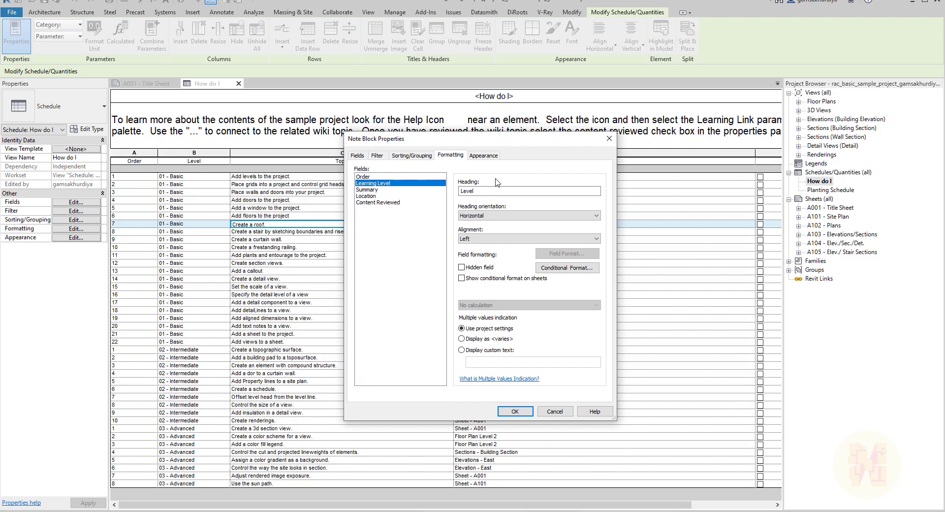
click(610, 138)
- Rename the Level column heading in the schedule to Level_1
click(210, 163)
key(Right)
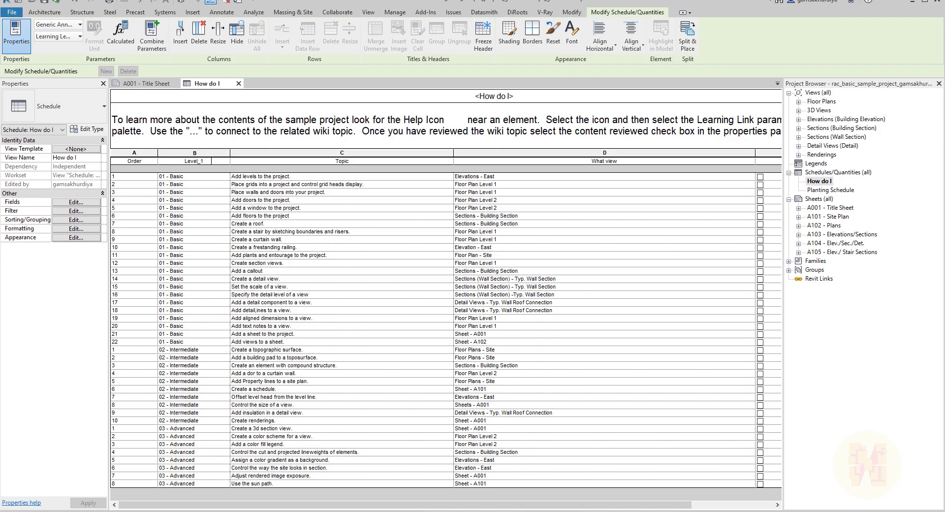
click(215, 177)
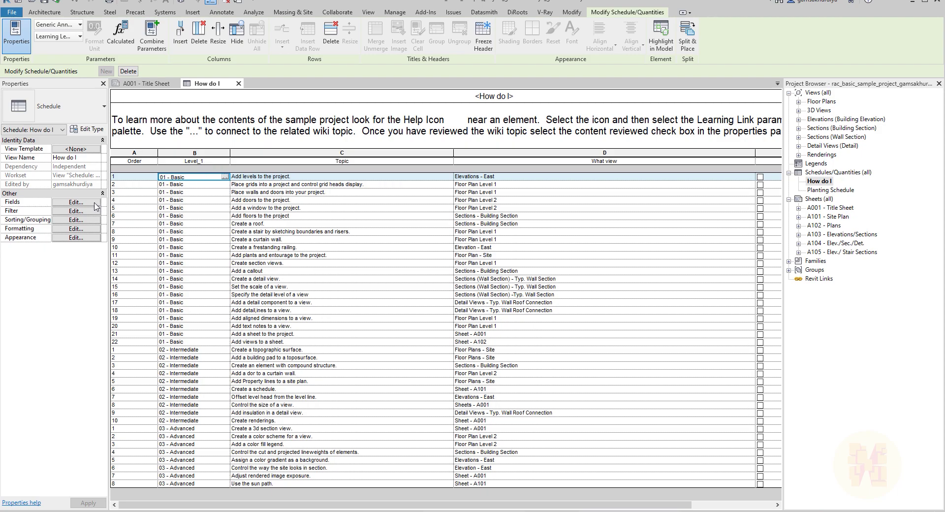
- Check the heading of the Learning Level field in the schedule's formatting settings
click(76, 202)
click(450, 155)
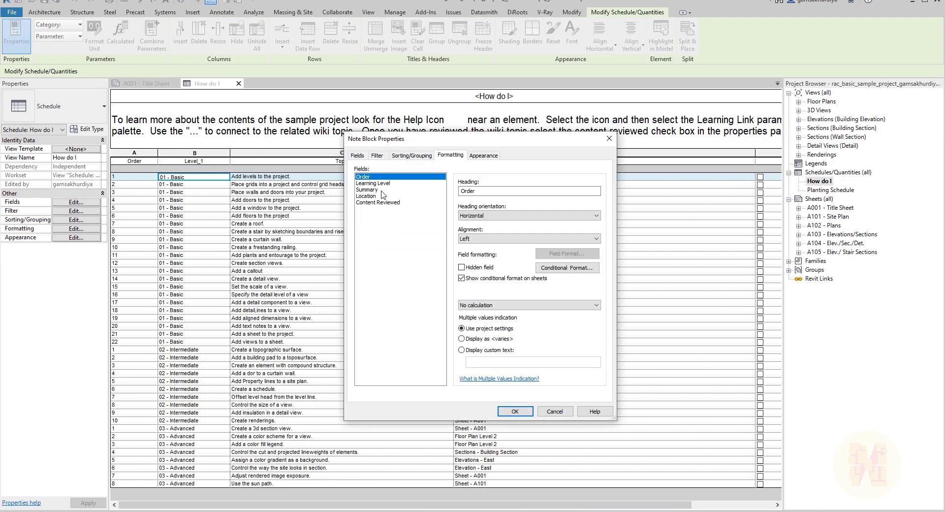
click(382, 191)
click(373, 185)
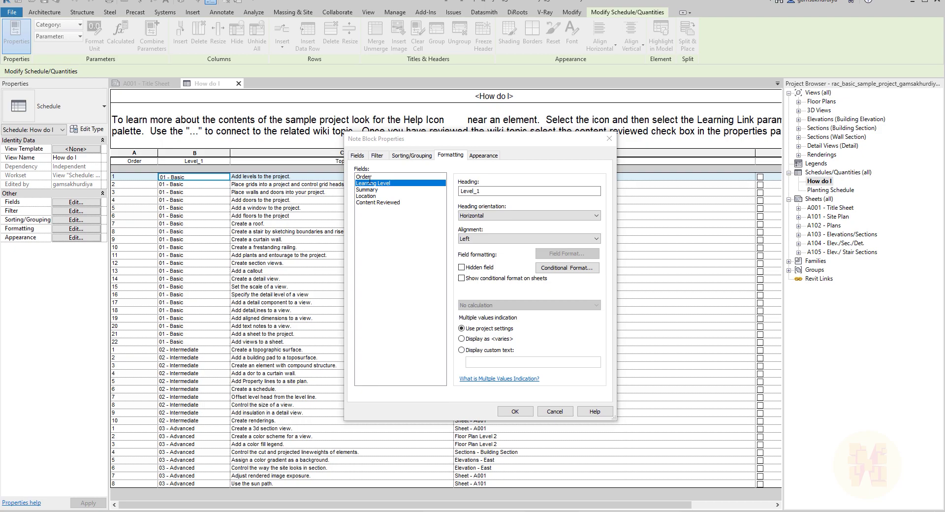
- Define a conditional format for the Order field that tests for values between 5 and 10
click(370, 177)
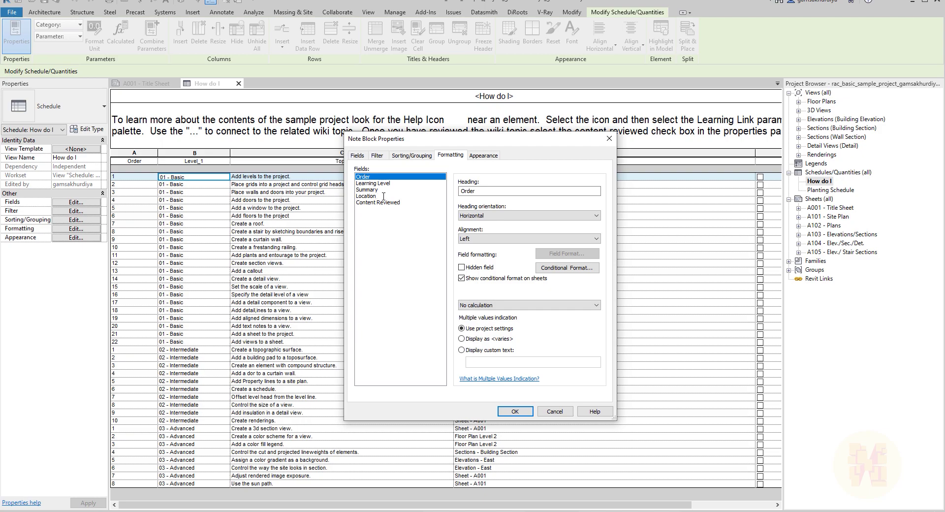
click(579, 265)
drag(492, 217, 490, 143)
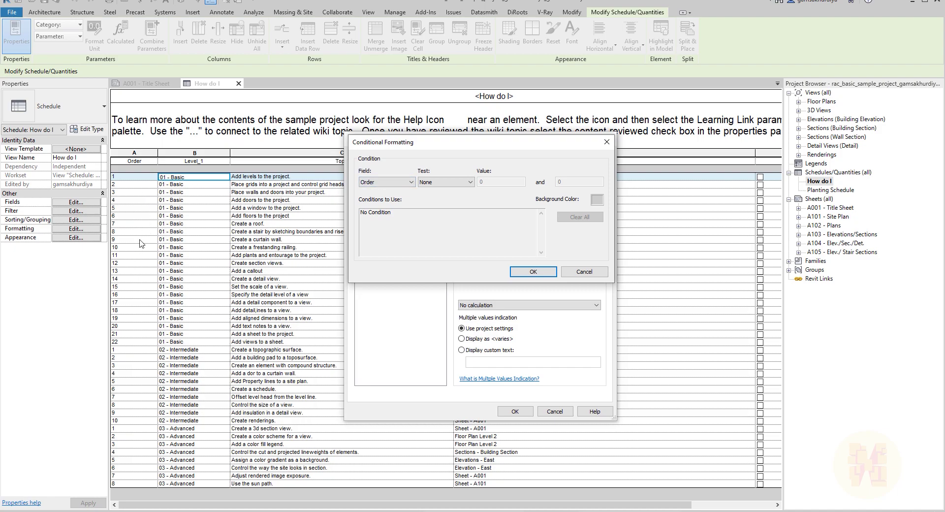
click(438, 182)
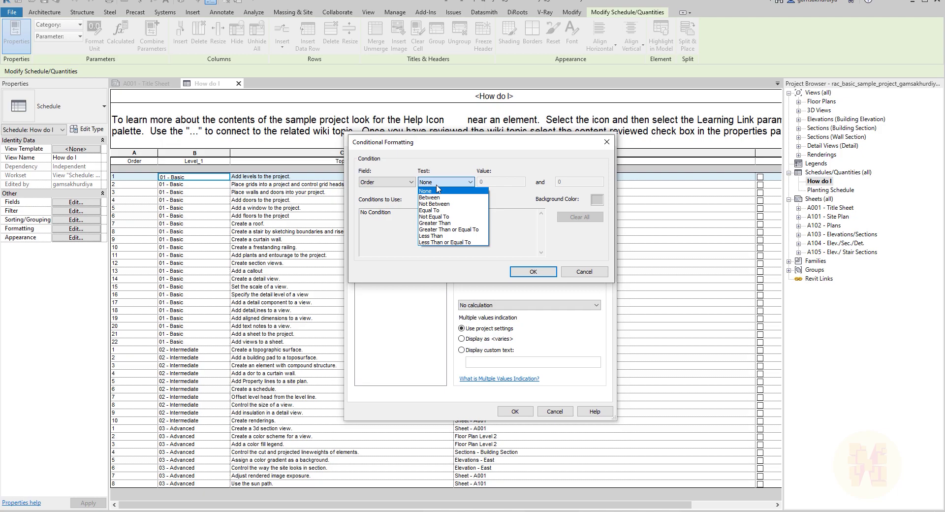
click(453, 199)
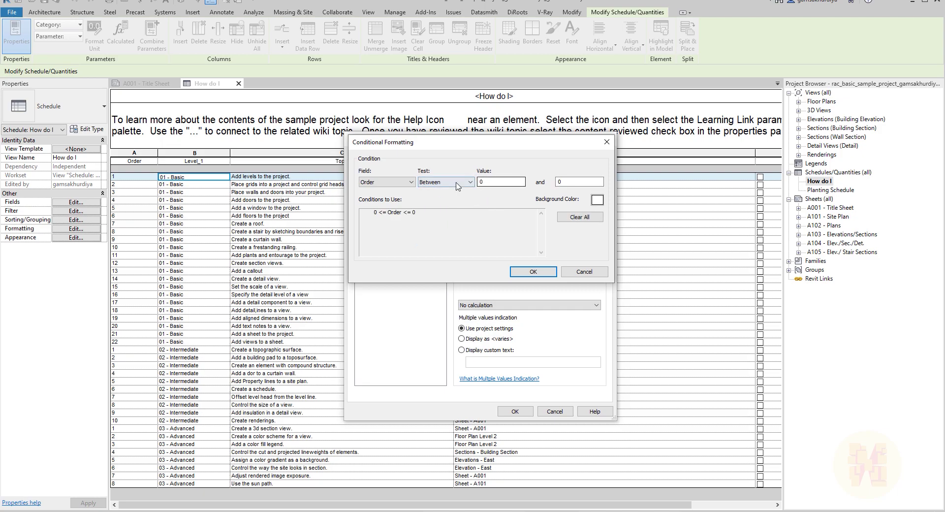
double_click(491, 182)
text(5)
key(Tab)
- Set the condition's background color to bright green, RGB 128-255-000, and apply the formatting to the schedule
click(597, 199)
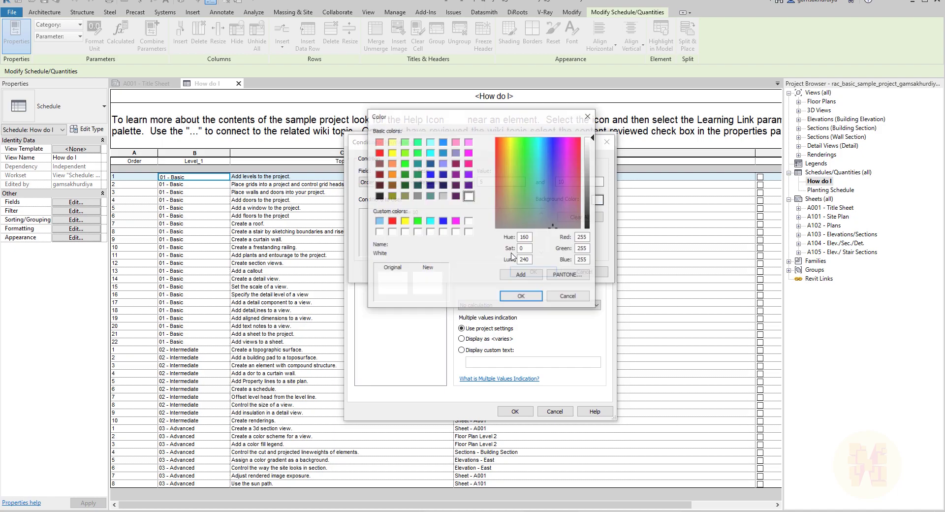
click(404, 152)
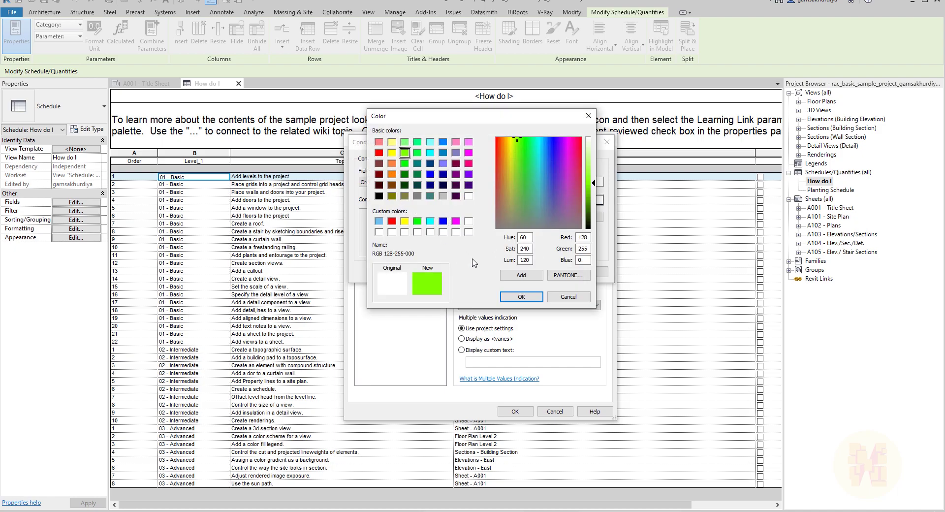
click(522, 297)
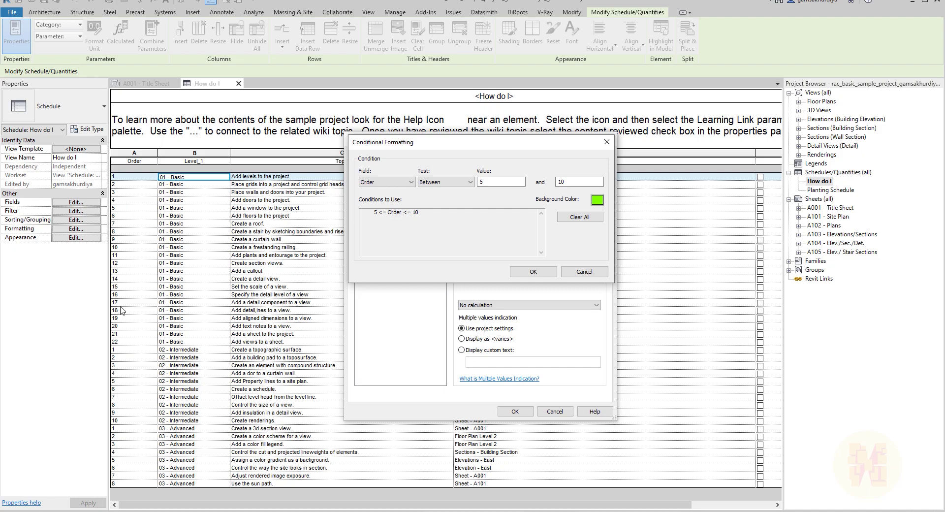
click(533, 272)
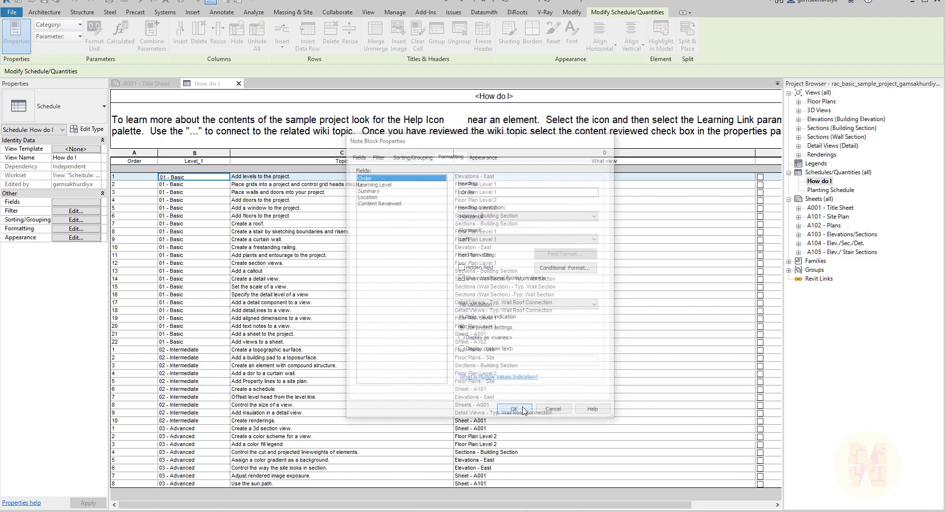
click(515, 412)
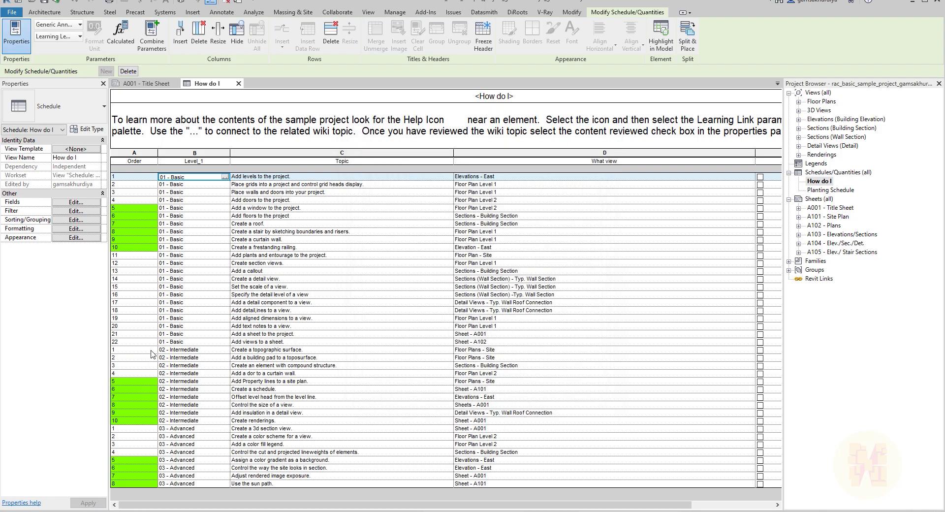
click(200, 341)
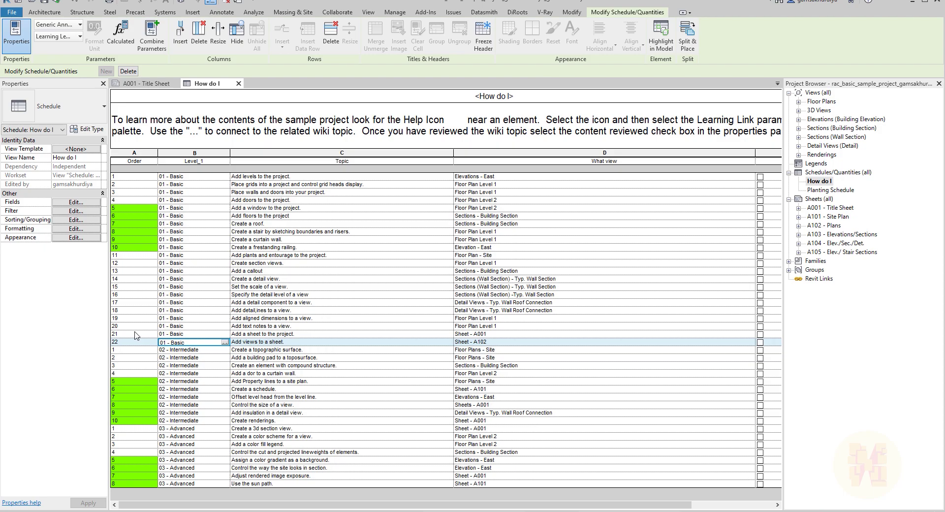
click(342, 311)
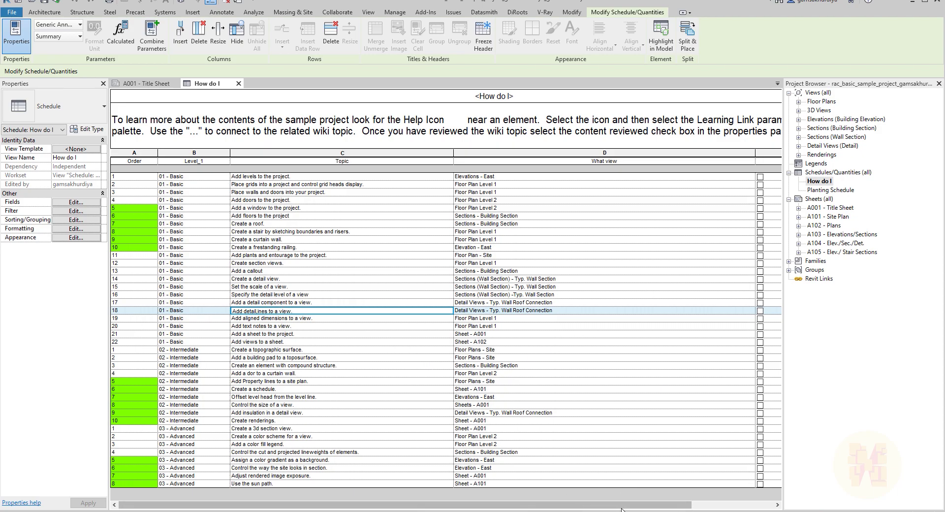
drag(622, 506, 695, 506)
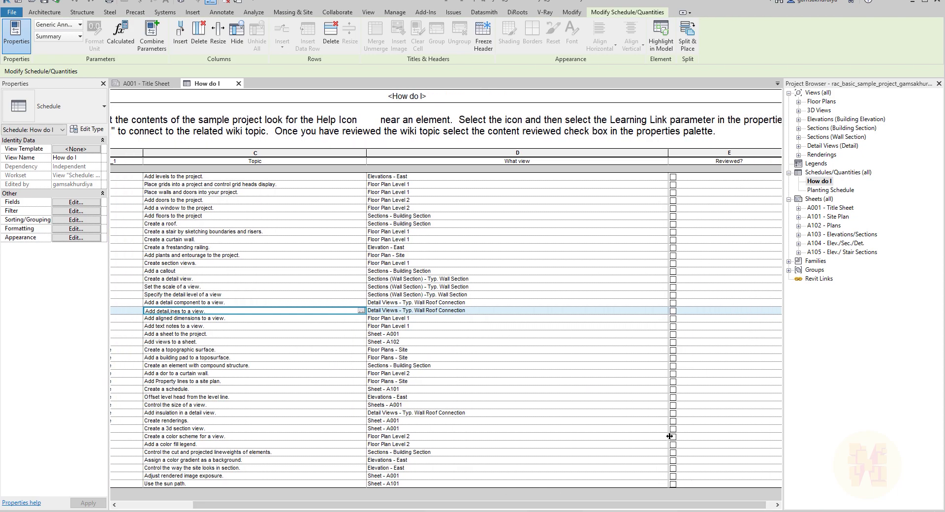
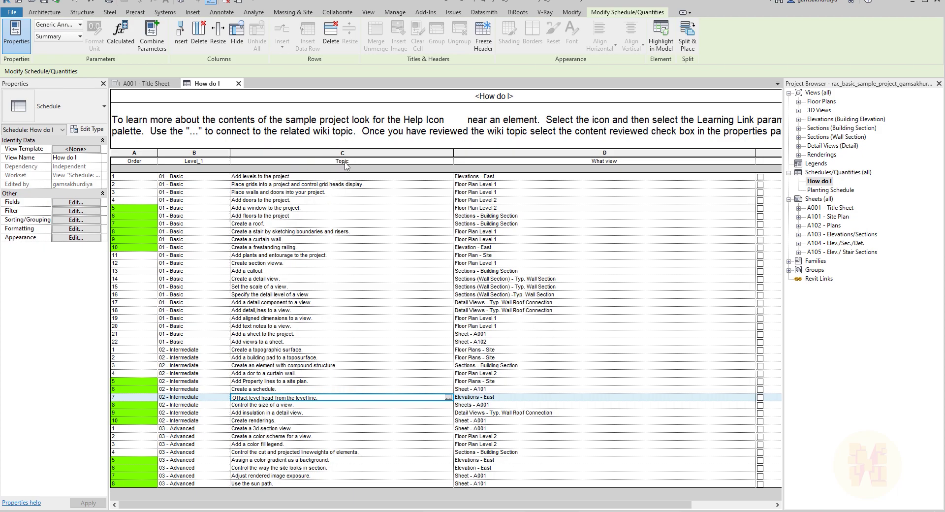
- Clear the existing conditional format of the Summary field, headed Topic
click(64, 202)
click(403, 211)
click(445, 212)
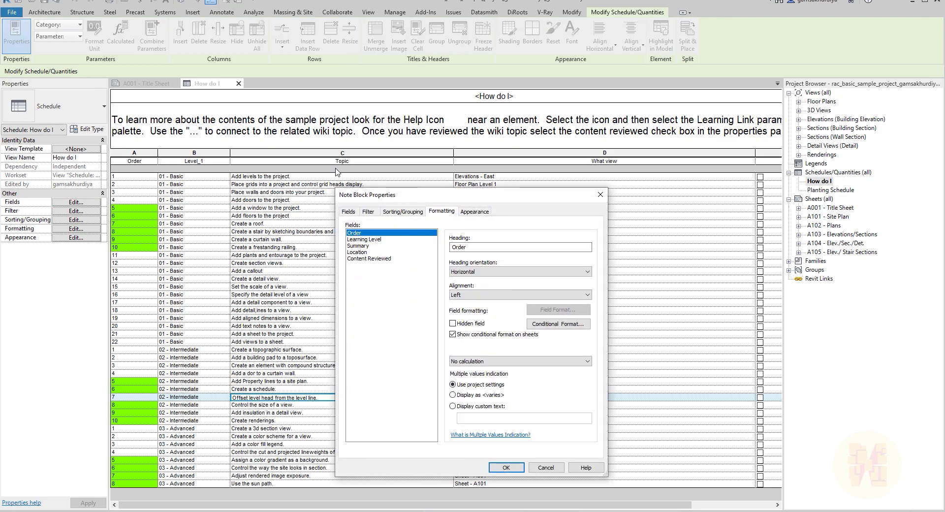
click(361, 245)
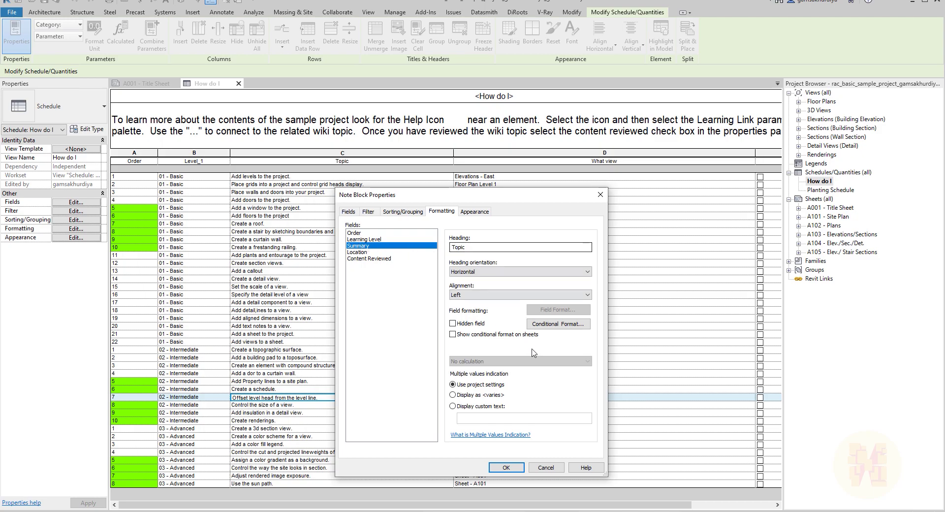
click(562, 326)
click(469, 183)
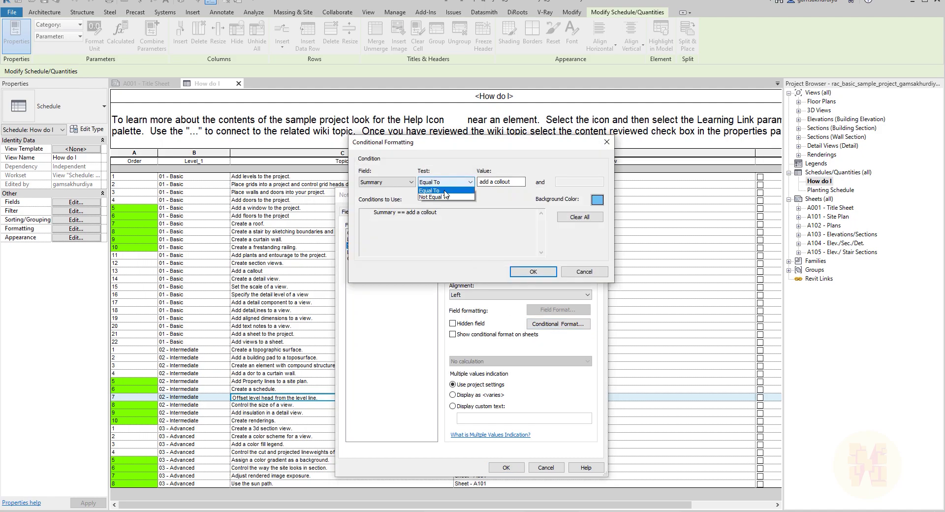
click(579, 217)
click(580, 217)
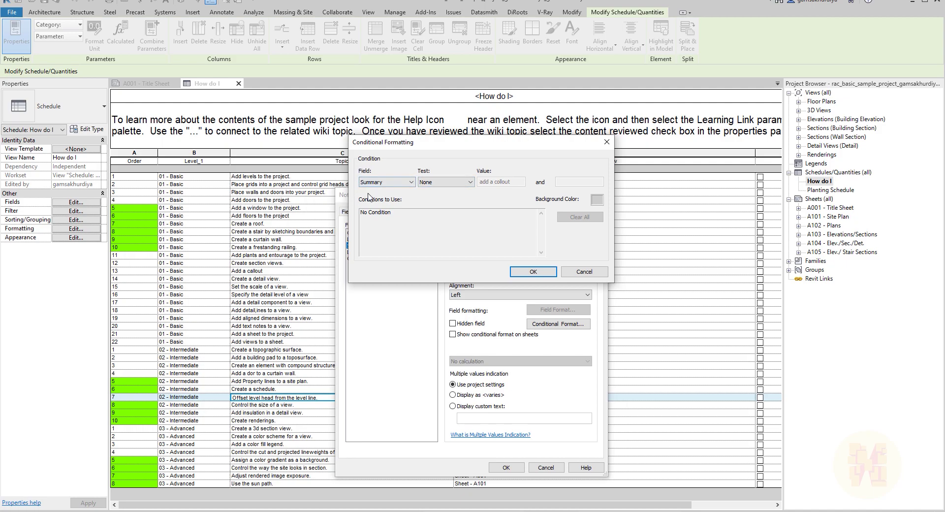
- Define the Summary field's condition with the test Equal To and the value "Create section views."
click(455, 184)
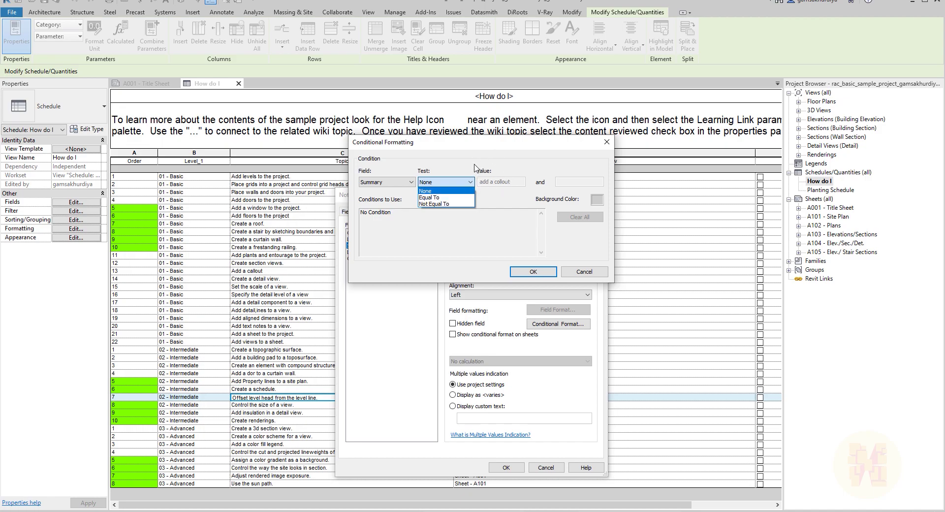
click(432, 198)
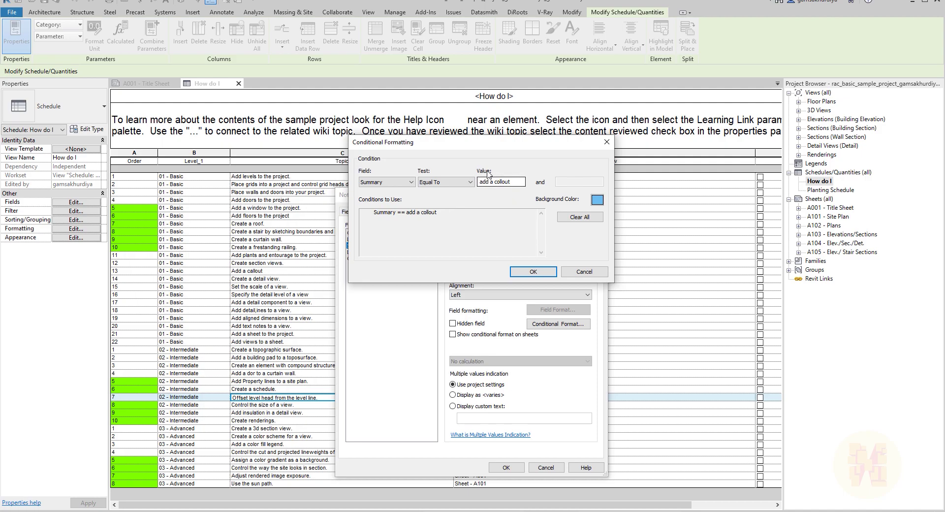
triple_click(498, 182)
key(ctrl+v)
click(500, 230)
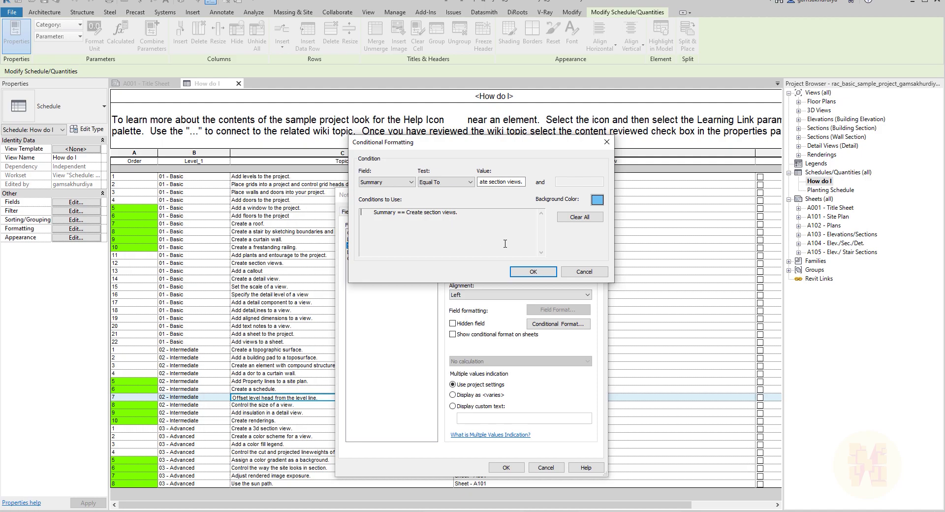
- Accept light blue, RGB 106-190-240, as the Summary condition's background color and apply the formatting to the schedule
click(598, 200)
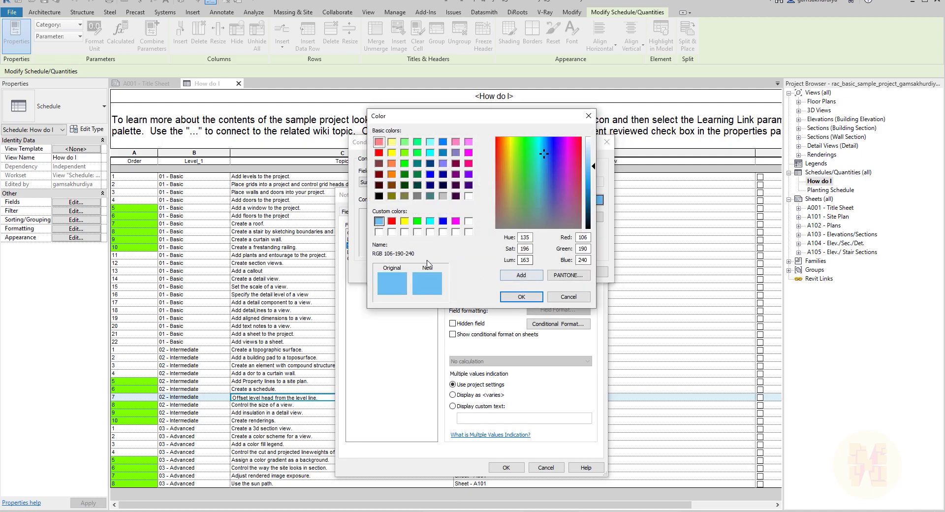
click(522, 296)
click(522, 275)
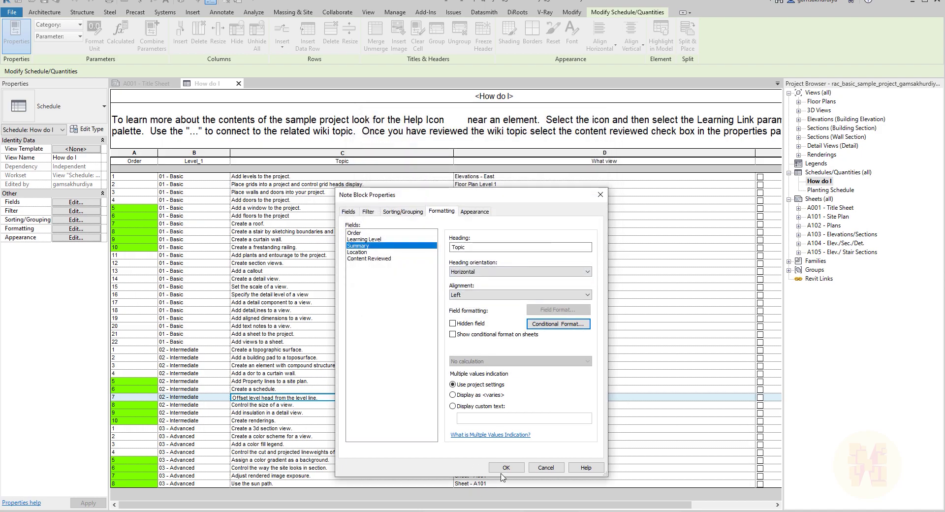
click(504, 468)
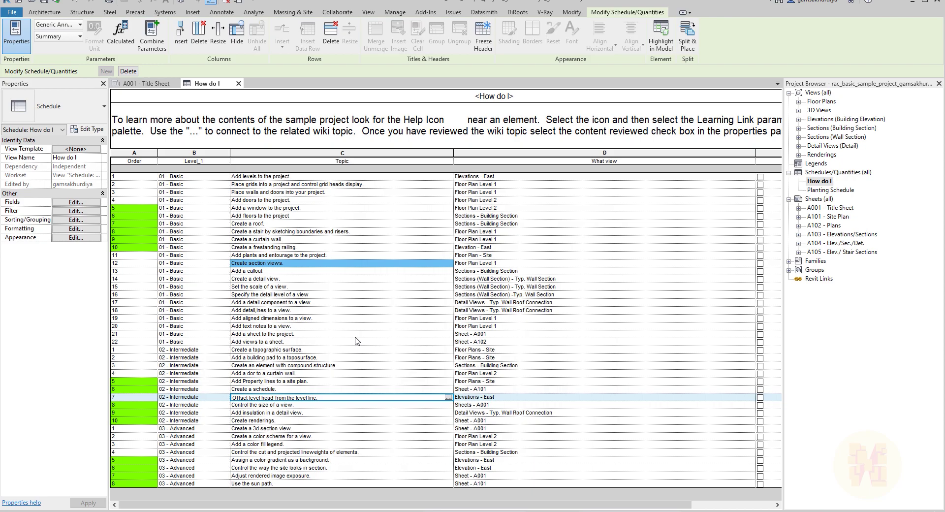
- Change the topic of the 01 - Basic row with order 22 to "Create section views."
click(254, 336)
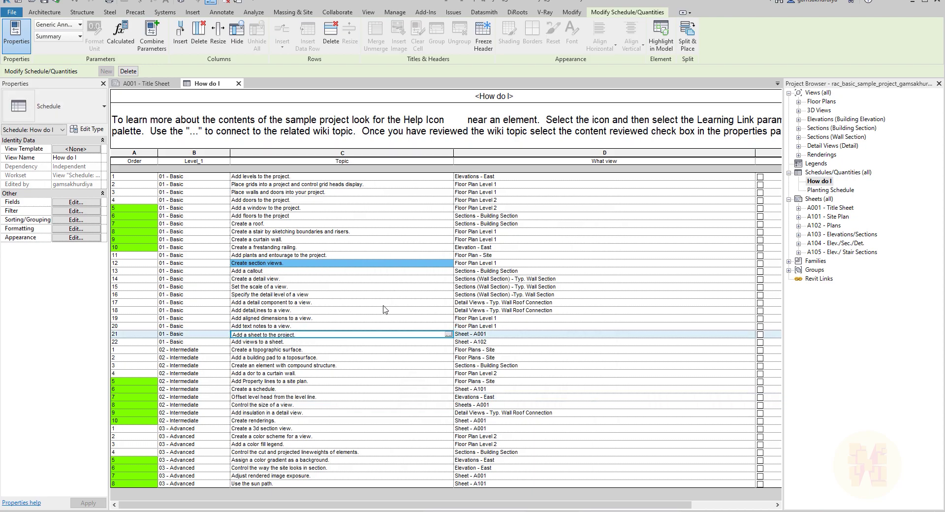
double_click(301, 342)
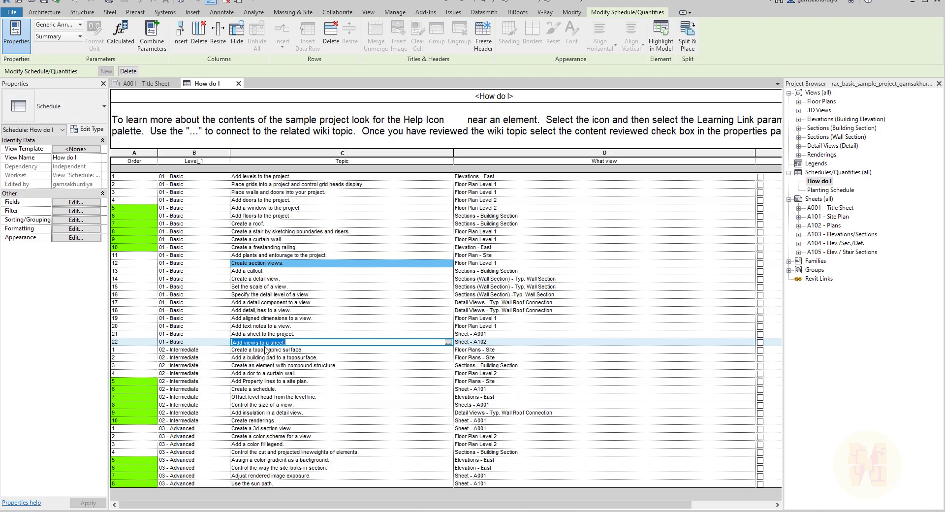
text(Create section views.)
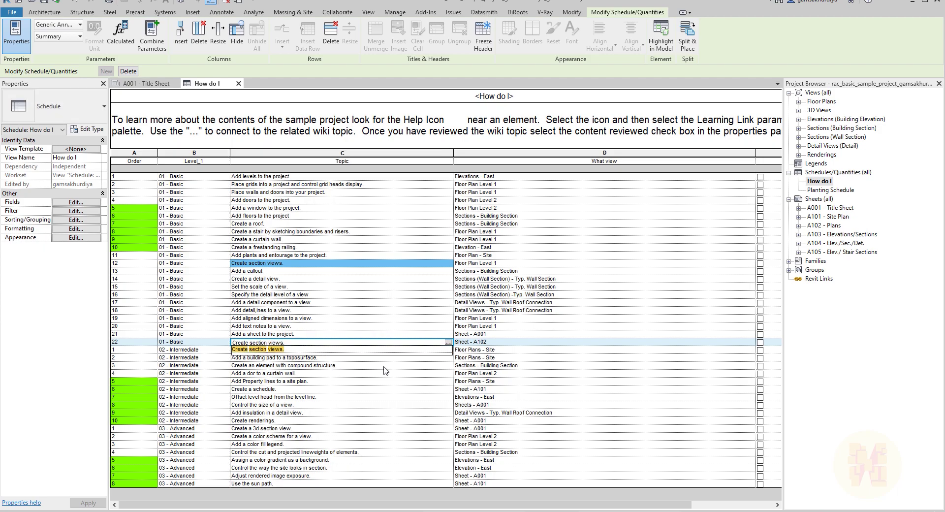
key(Return)
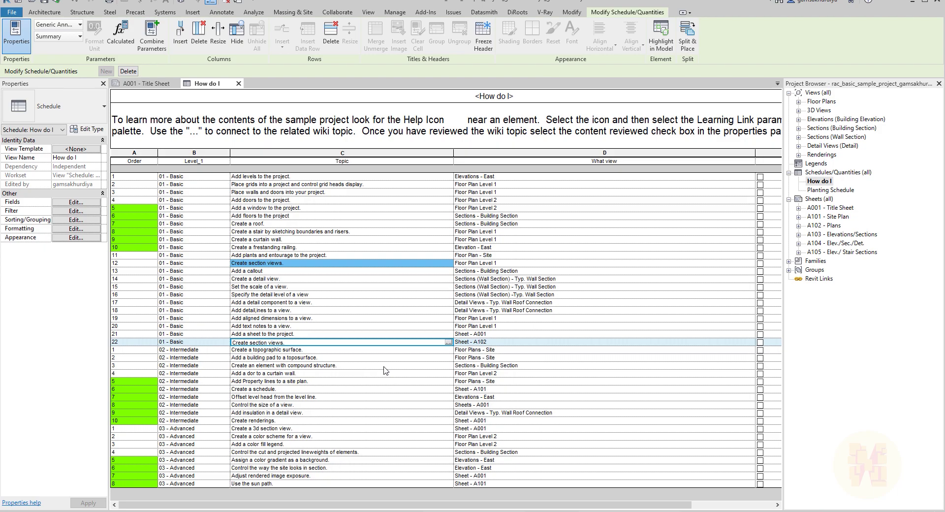
double_click(390, 382)
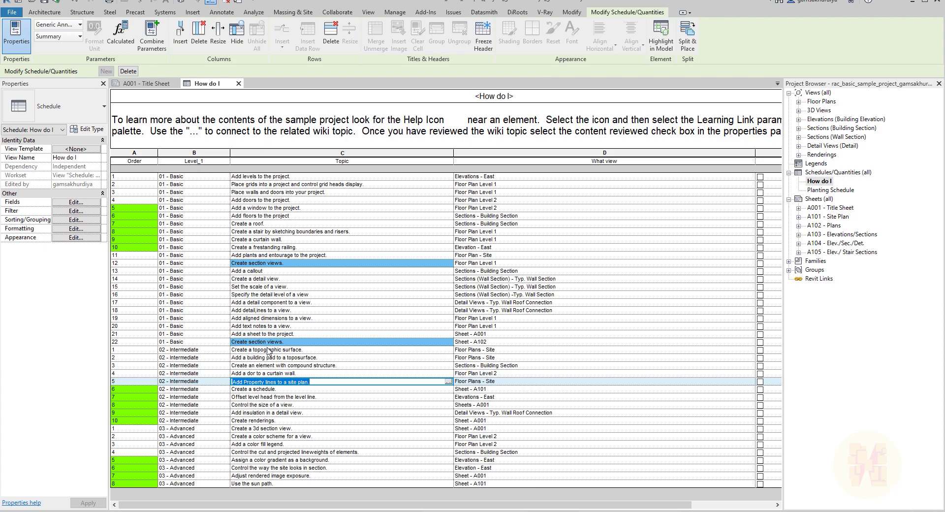
key(Escape)
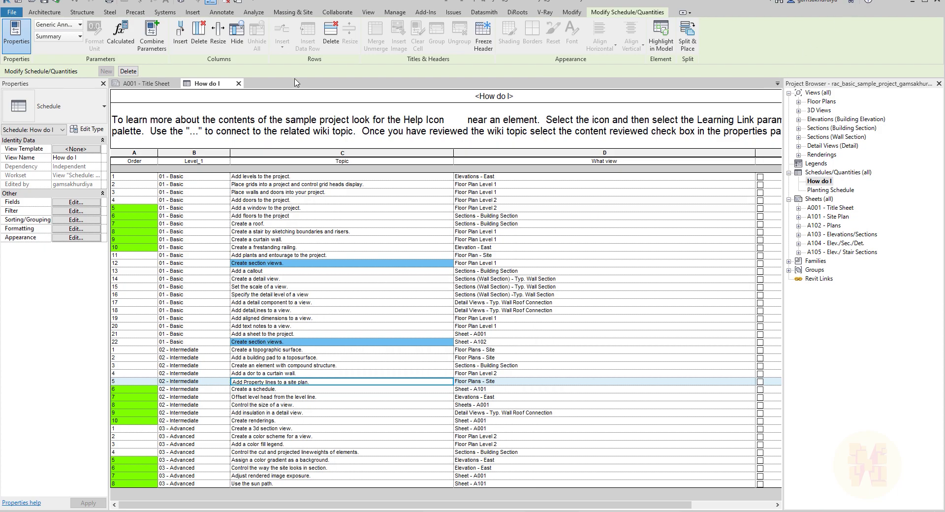
- Review the Content Reviewed field's conditional format, keeping the test Equal To Yes, and accept the schedule's formatting settings
drag(688, 505, 758, 503)
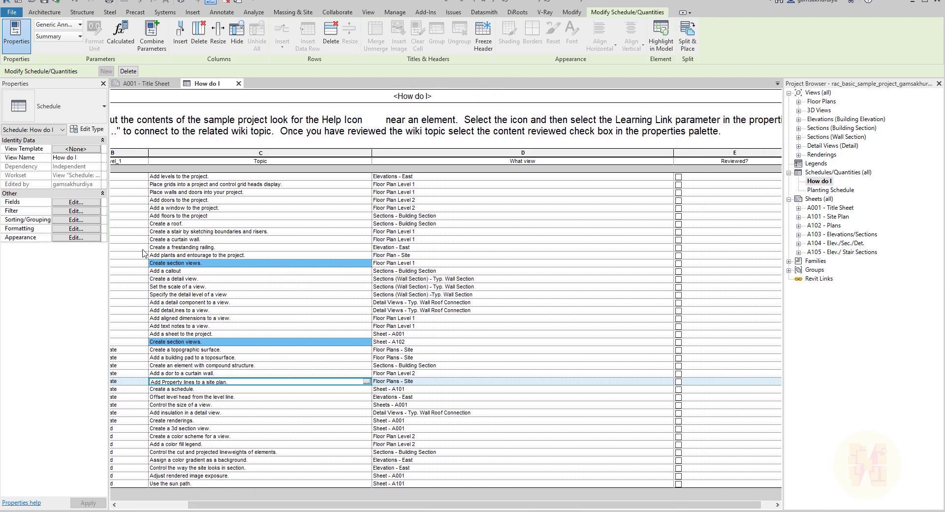
click(96, 228)
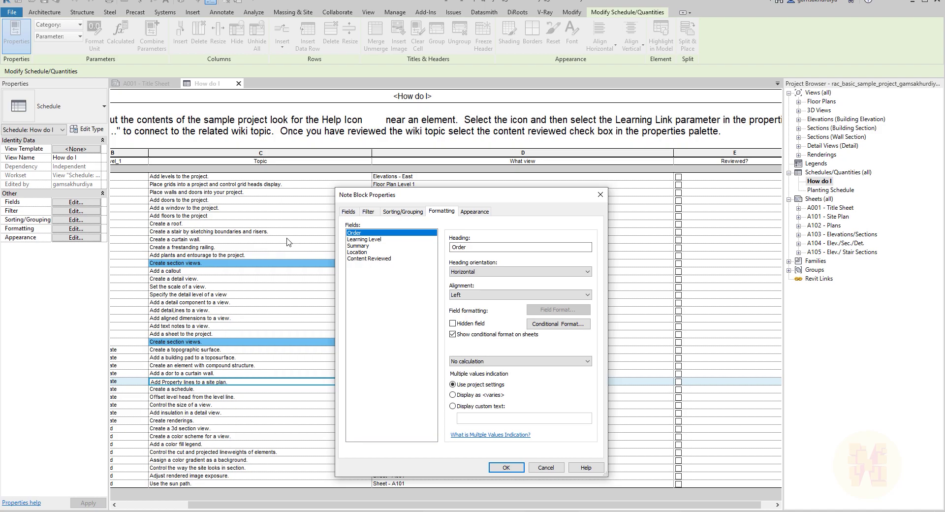
click(386, 258)
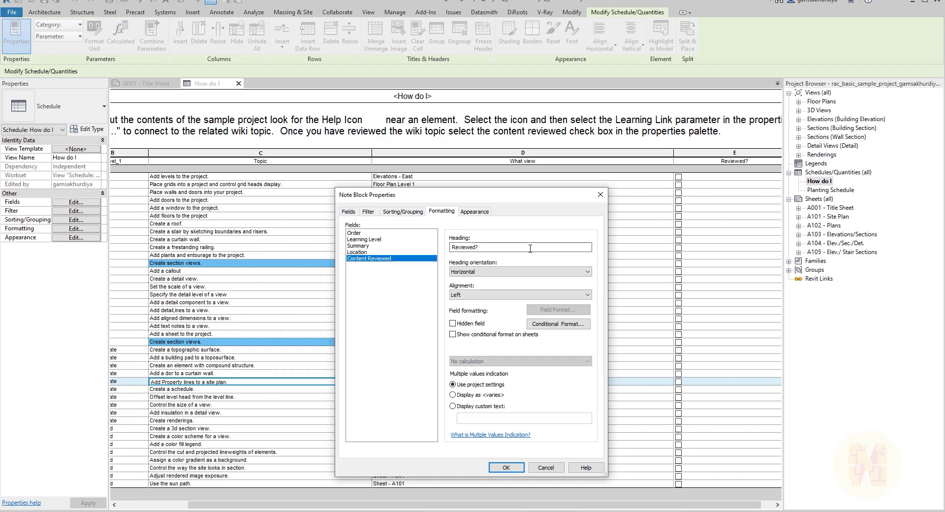
click(558, 324)
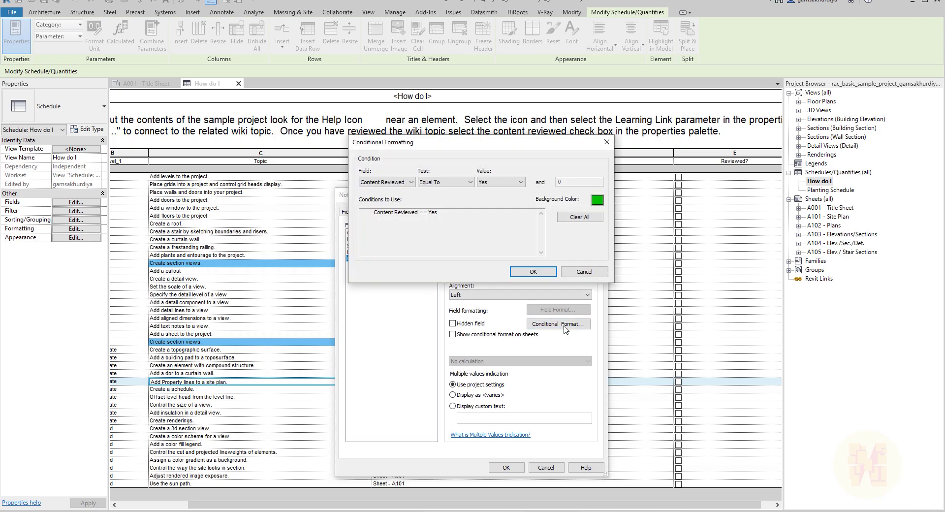
click(502, 184)
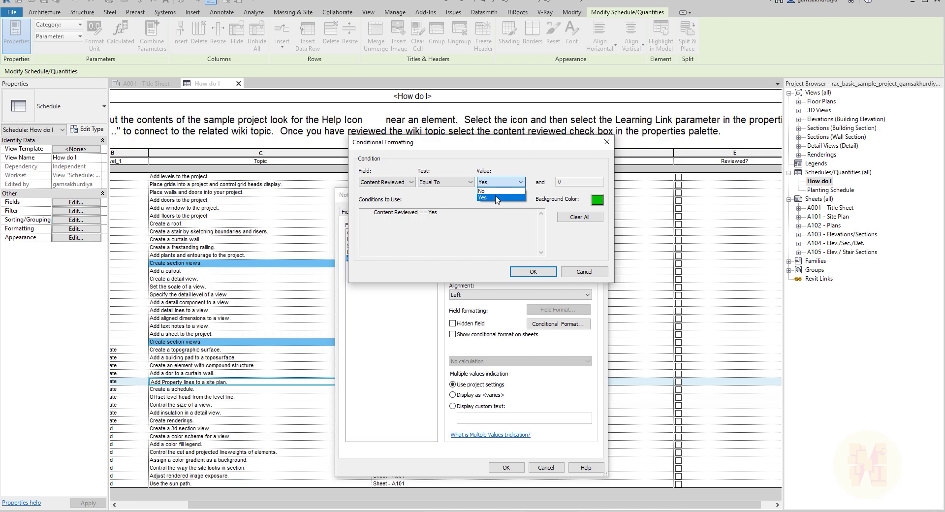
click(446, 205)
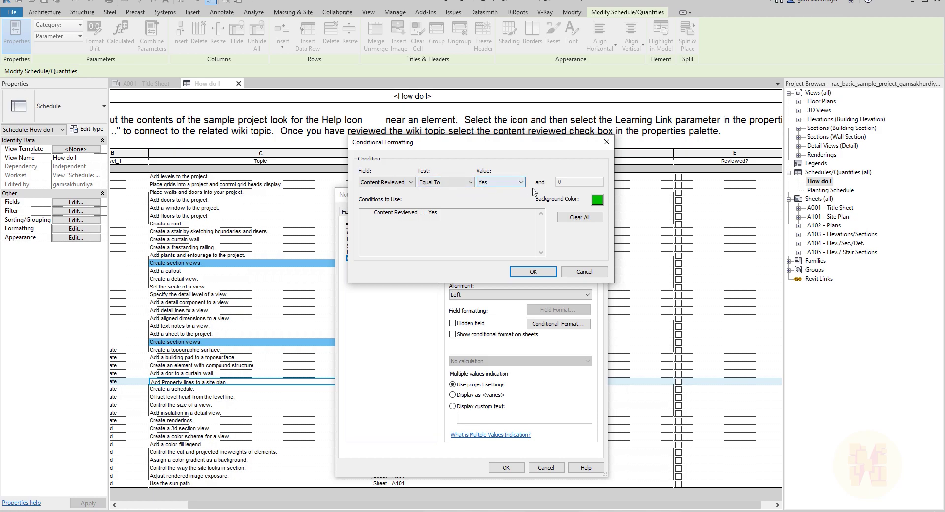
click(533, 272)
click(517, 468)
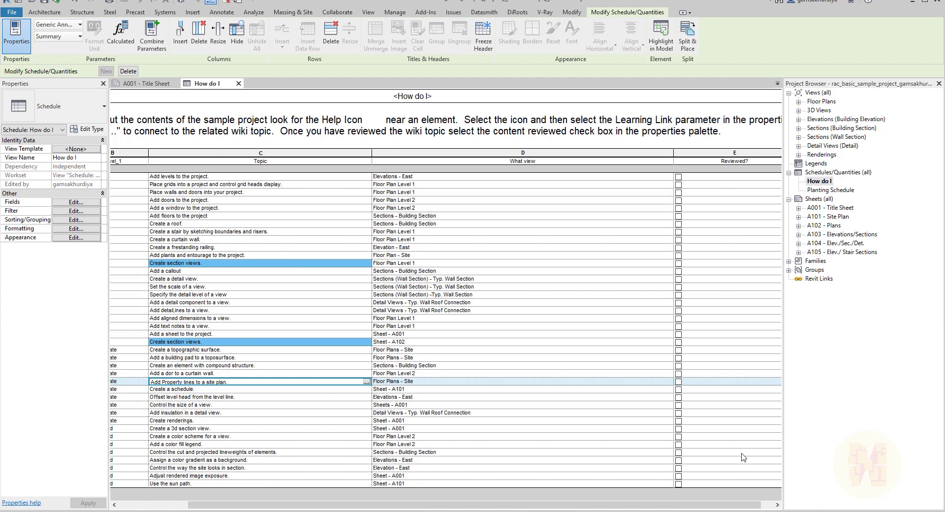
- Mark the callout, add-a-sheet, compound structure, property lines and control-view-size topics as reviewed in the schedule
click(682, 274)
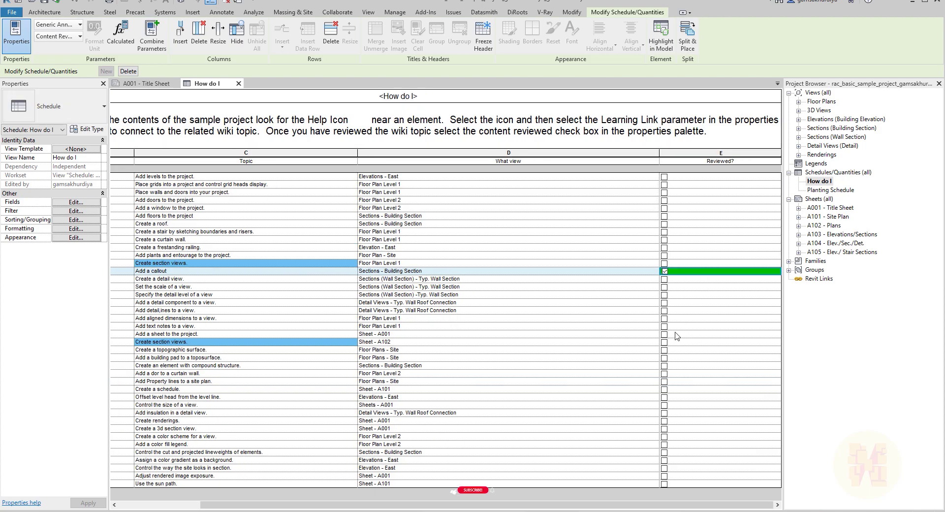
click(665, 335)
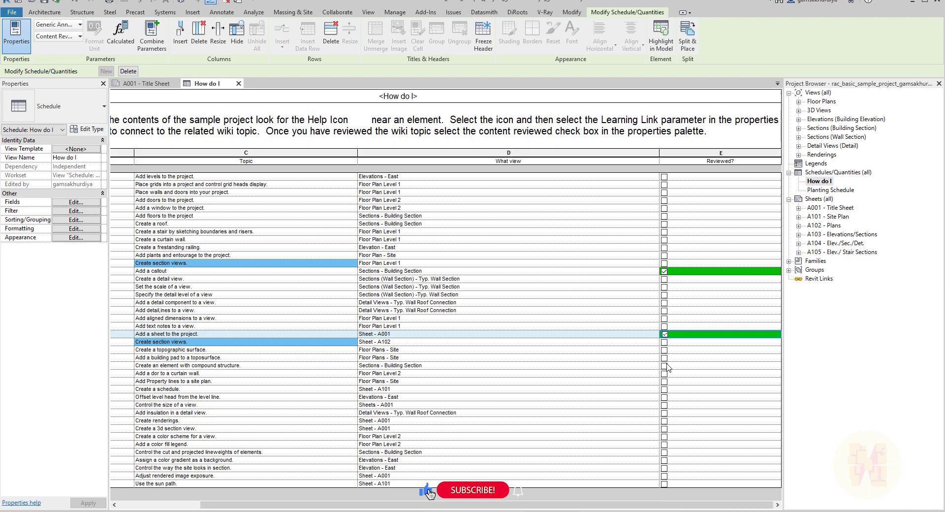
click(664, 366)
click(665, 382)
click(665, 405)
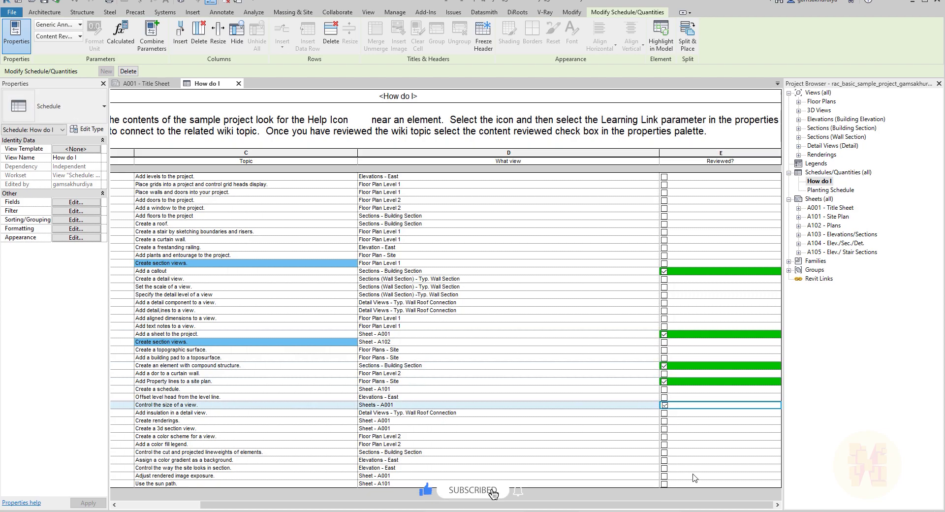
click(725, 319)
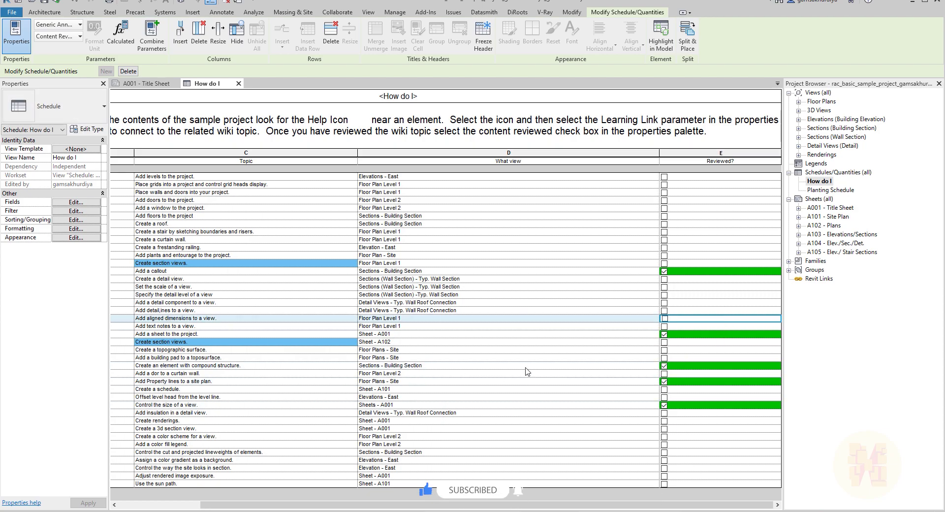
- Mark the Create section views topic in the Sheet - A102 row as reviewed
drag(458, 505, 389, 502)
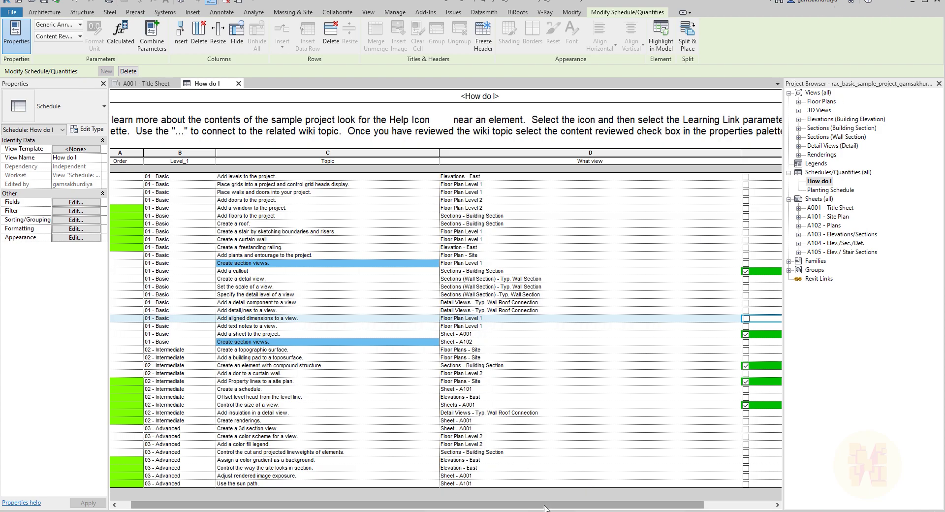
drag(545, 508, 593, 508)
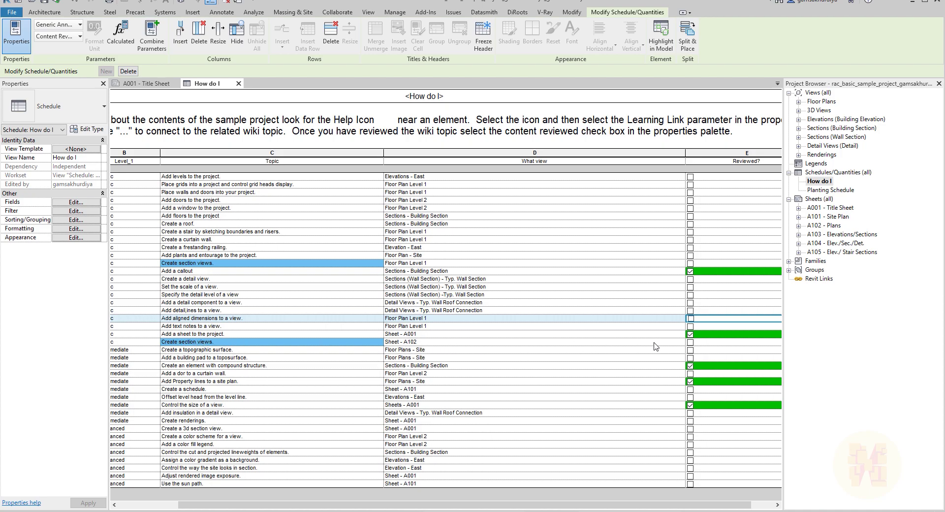
click(690, 343)
click(665, 343)
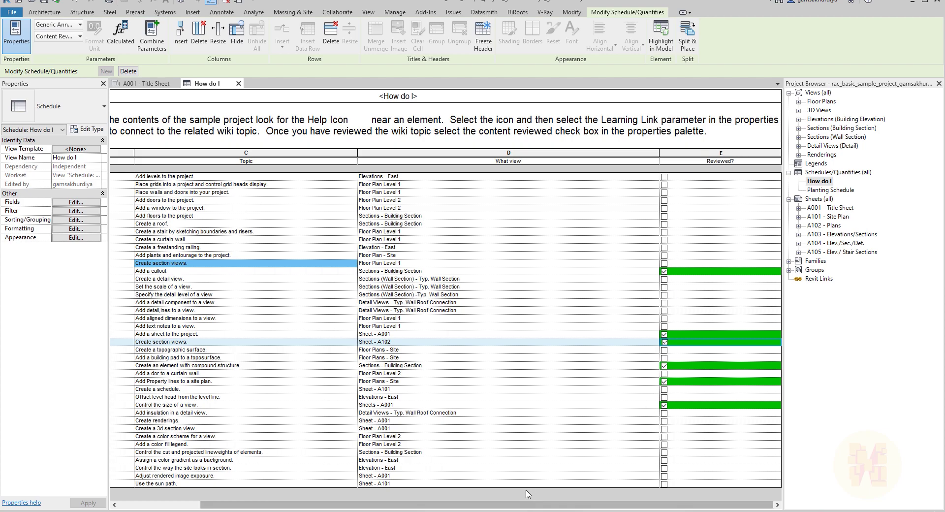
drag(462, 506, 390, 506)
click(378, 436)
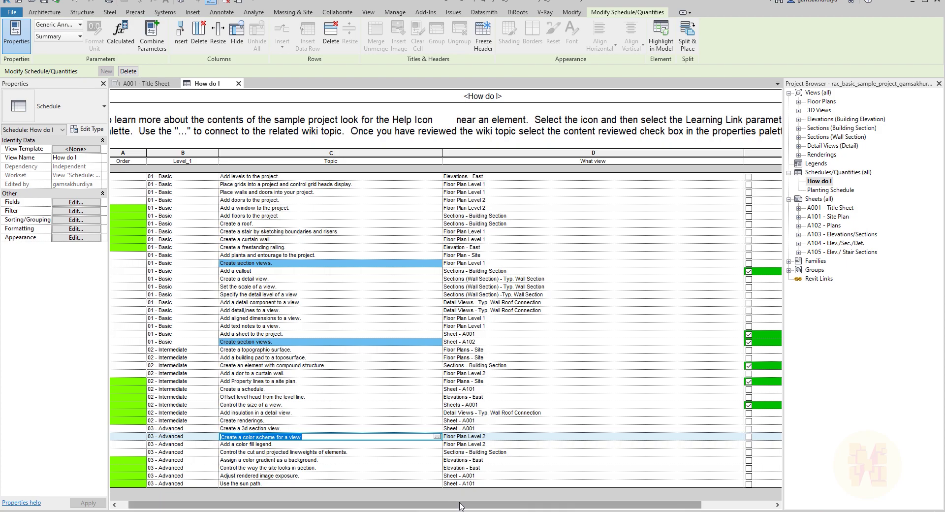
- Start a conditional format for the Location field, headed What view, and base its condition on the Summary field
drag(458, 505, 530, 505)
drag(421, 505, 339, 505)
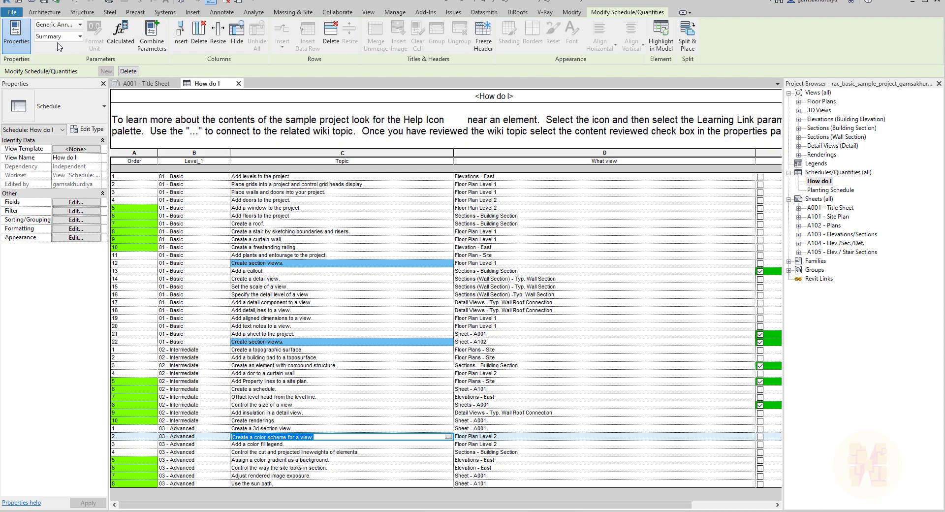
click(72, 230)
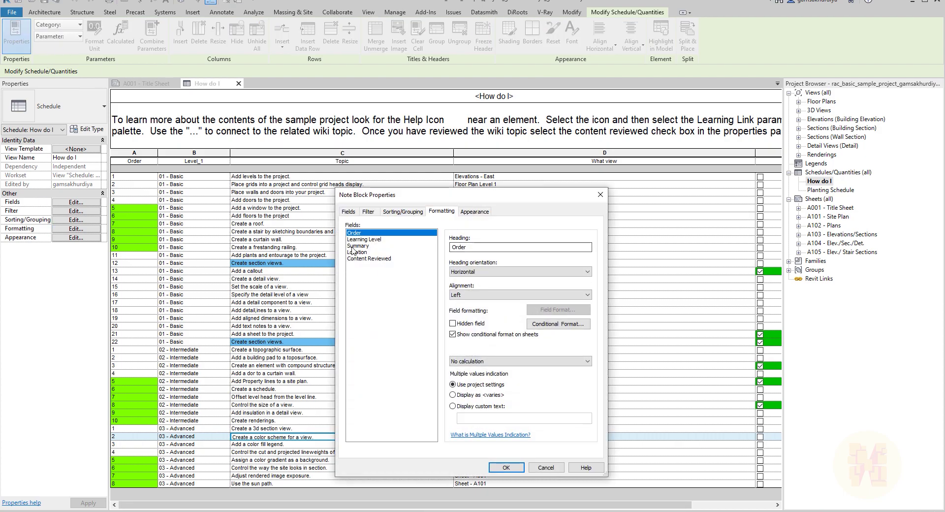
drag(408, 205, 166, 172)
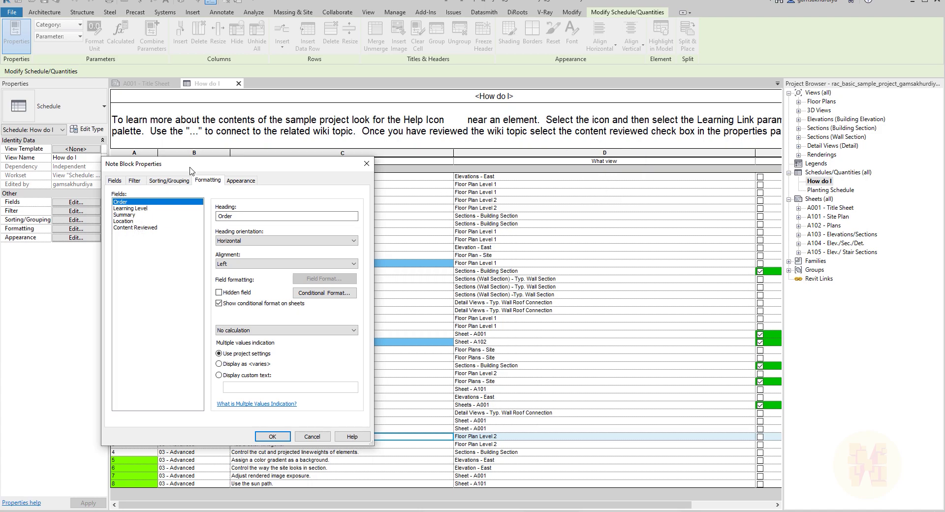
click(139, 222)
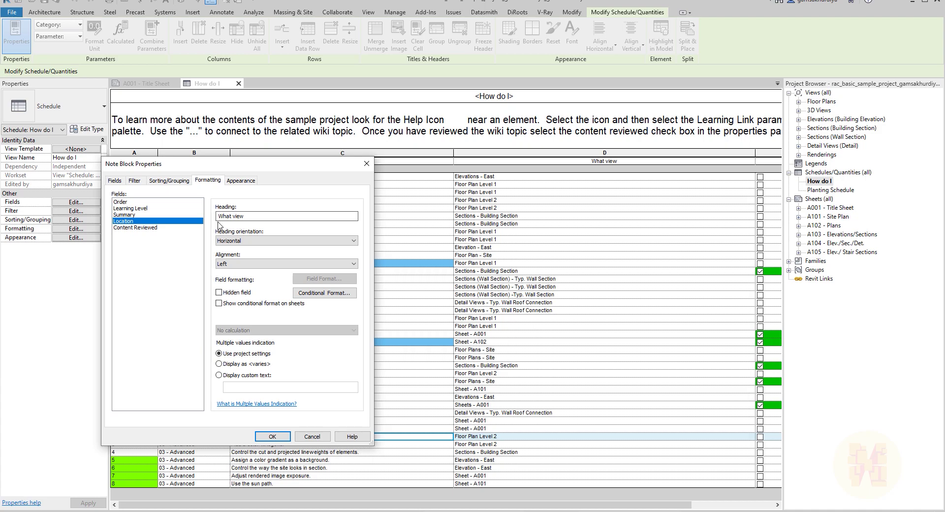
click(324, 292)
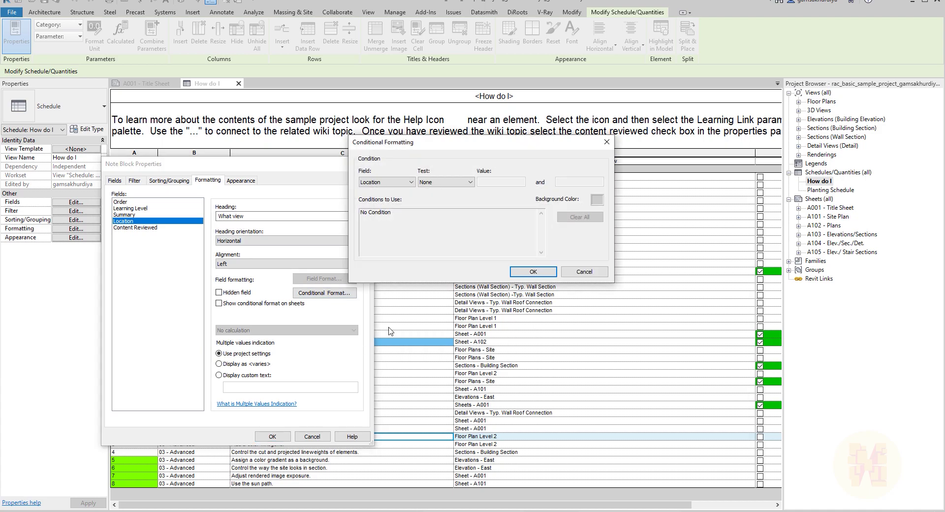
drag(483, 147, 237, 189)
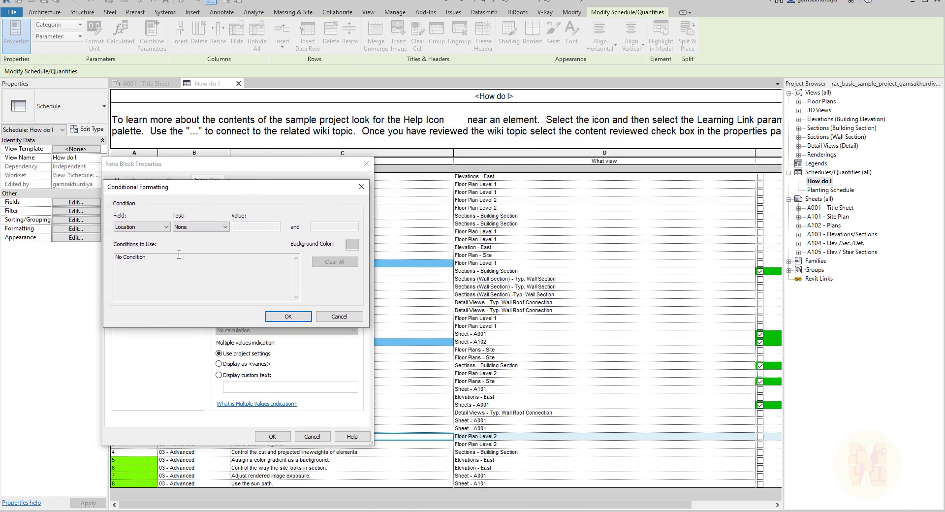
click(145, 229)
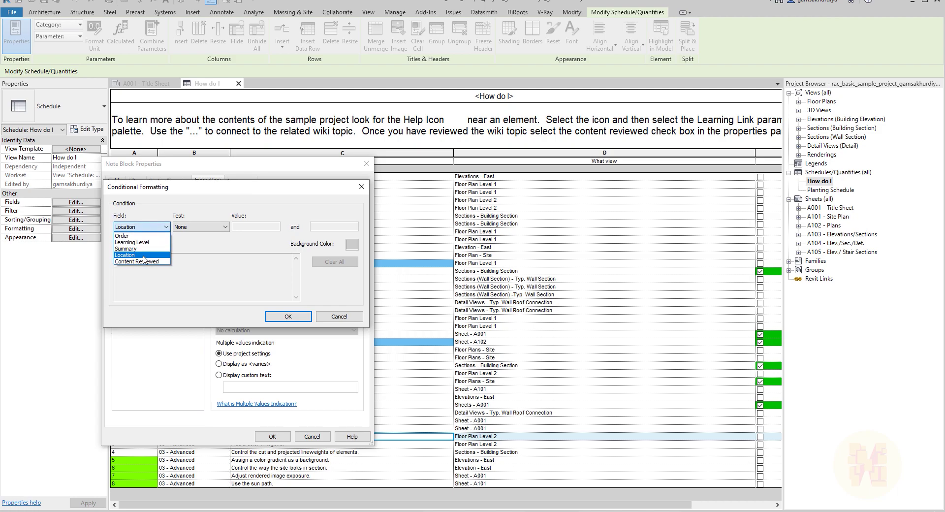
click(146, 261)
- Set the Location field's condition to test whether Summary is Equal To "Create section views."
click(219, 228)
click(216, 242)
click(265, 226)
key(ctrl+v)
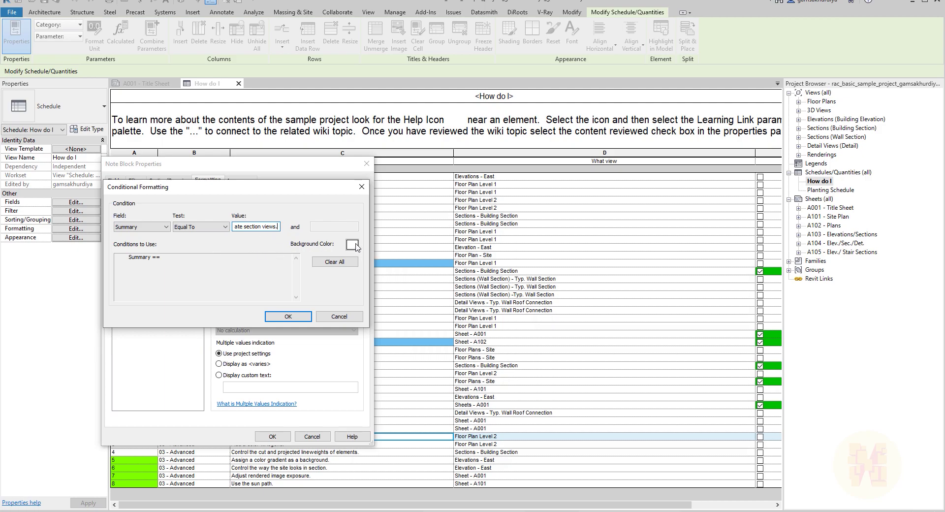
- Add a second condition to the Location field's conditional format, requiring Content Reviewed to equal Yes
click(268, 280)
click(156, 228)
click(141, 263)
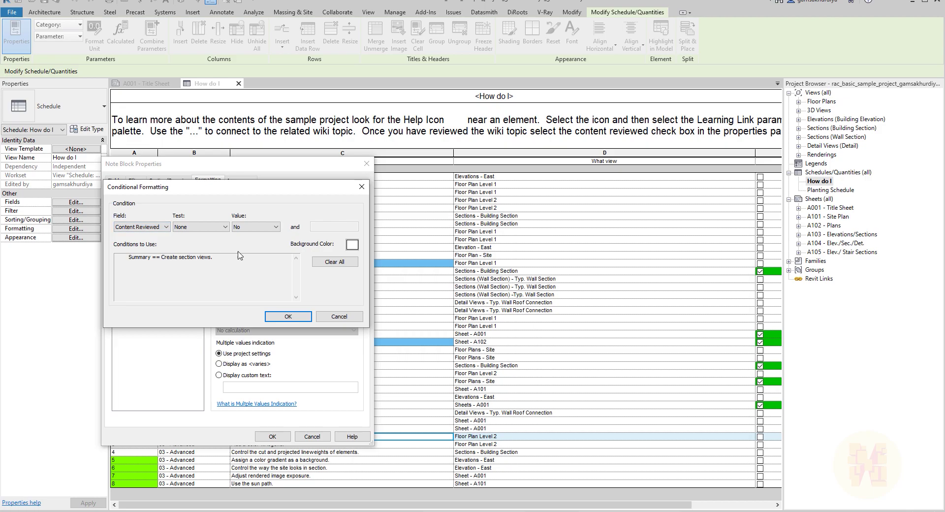
click(209, 227)
click(200, 241)
click(255, 229)
click(249, 246)
- Set the Location format's background color to light red, RGB 255-128-128, and apply the formatting to the schedule
click(352, 245)
click(133, 187)
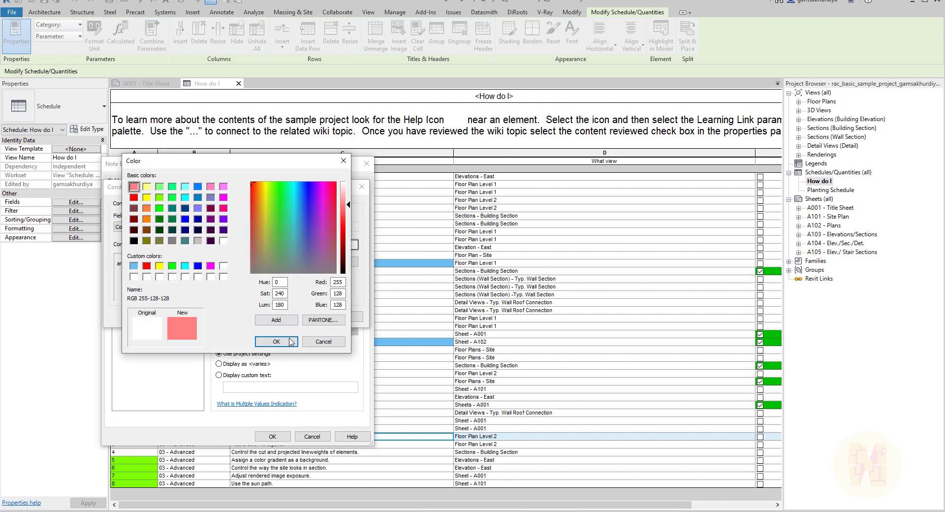
click(291, 342)
click(290, 317)
click(273, 436)
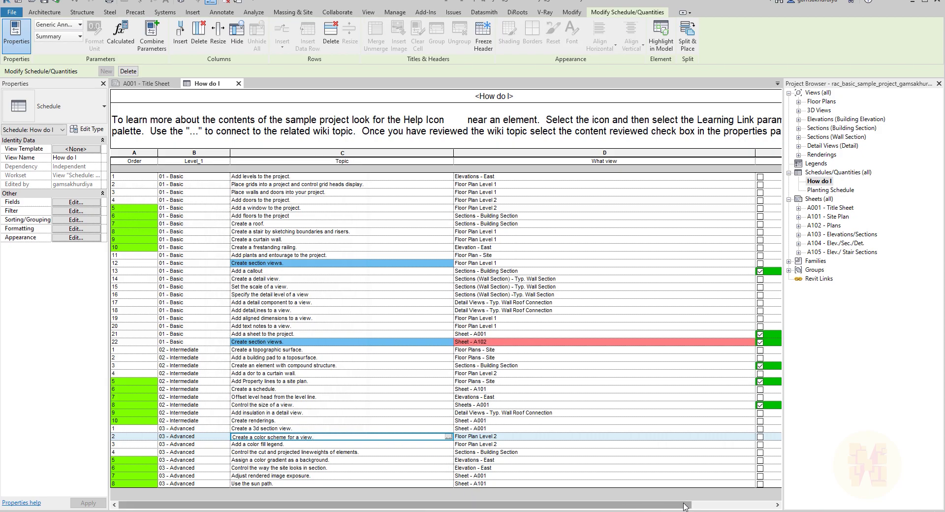
- Mark the Create section views topic in the Floor Plan Level 1 row as reviewed
drag(673, 507, 736, 507)
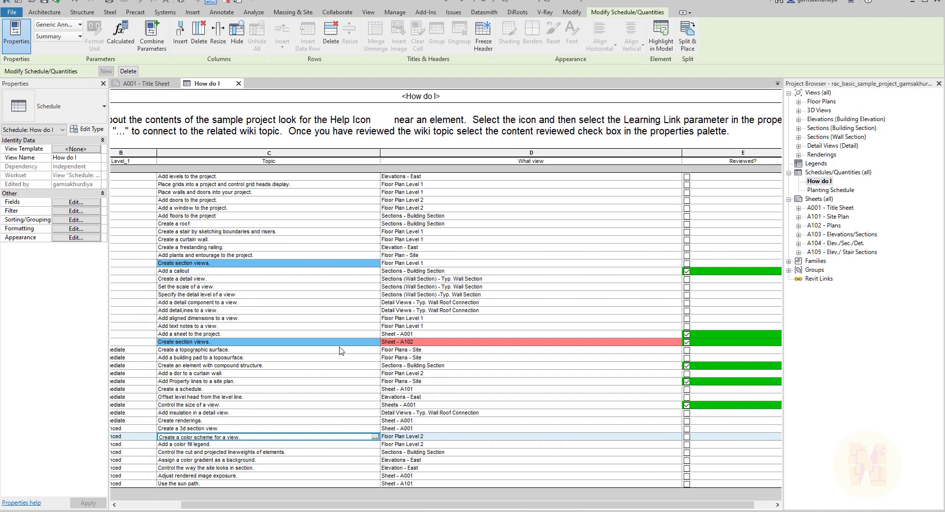
click(689, 264)
click(664, 263)
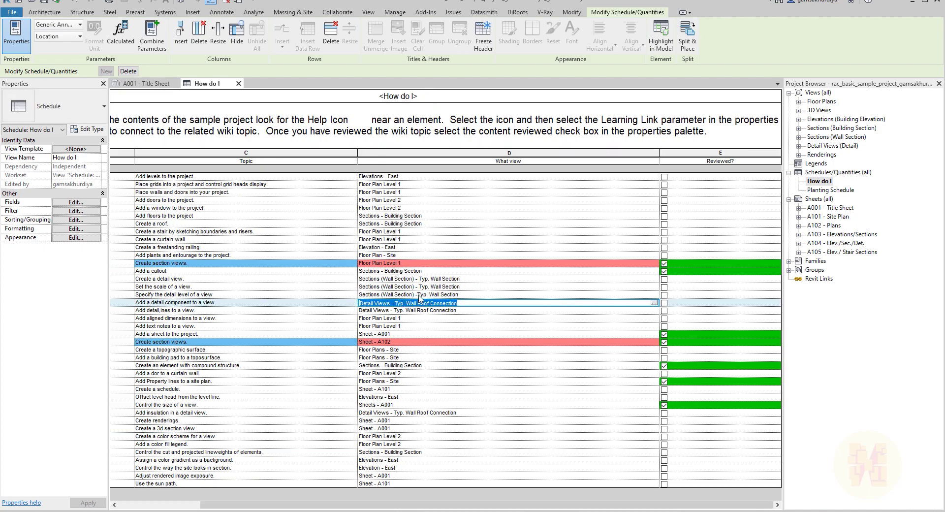
- Review the conditional format of the Order field, then close the schedule's formatting settings without changes
drag(443, 505, 418, 505)
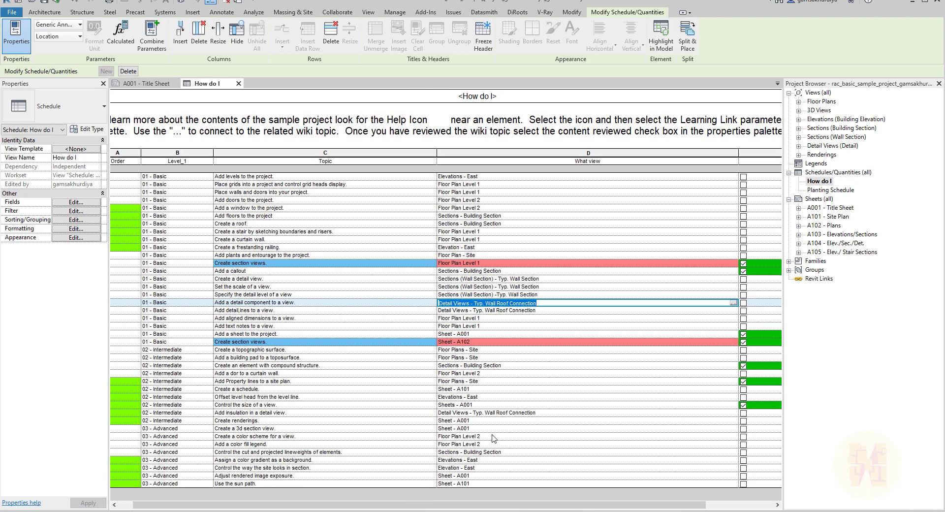
click(75, 228)
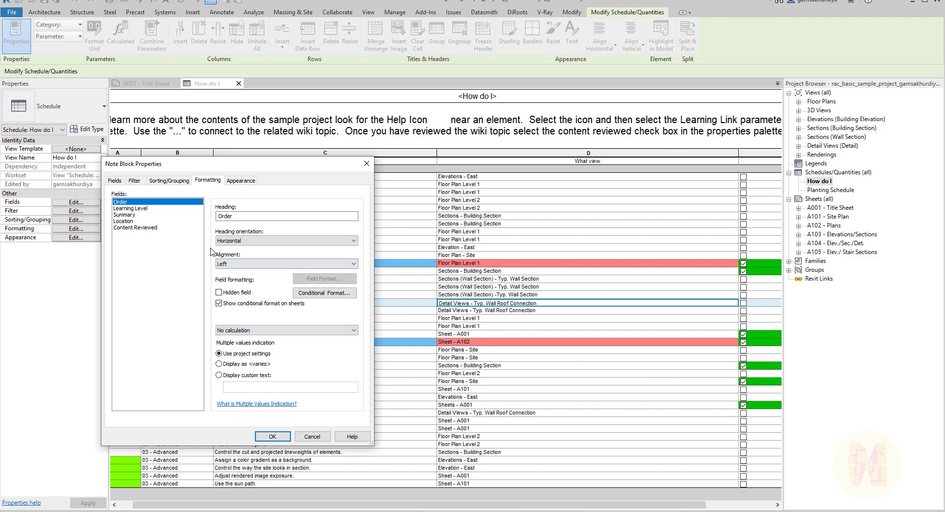
click(325, 293)
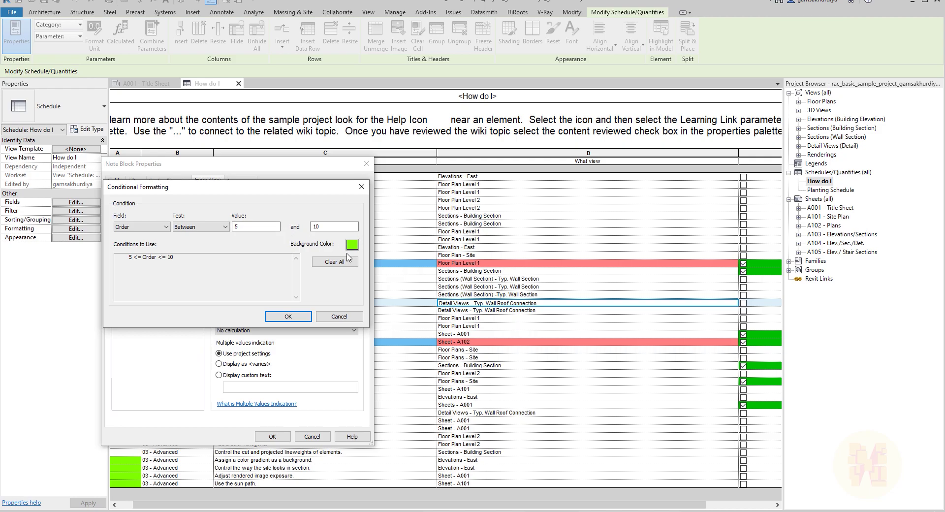
click(339, 317)
click(313, 437)
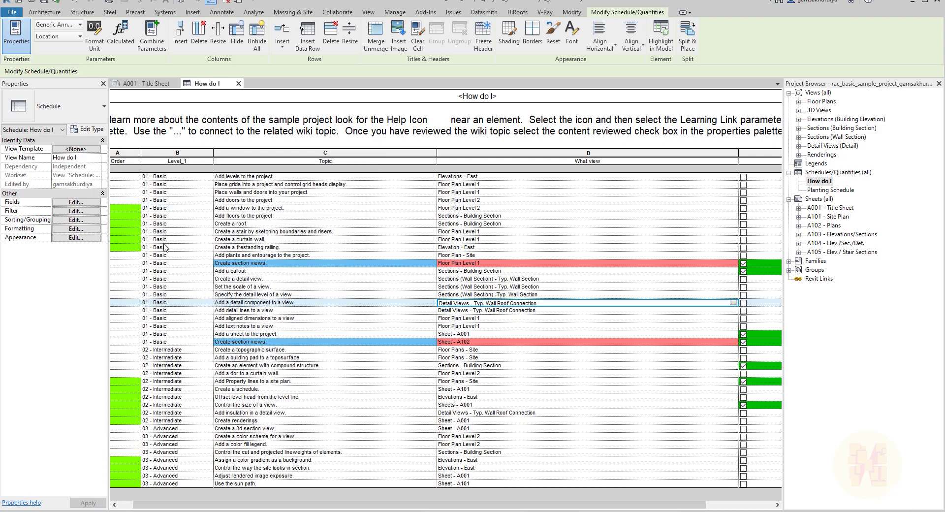
drag(303, 505, 284, 505)
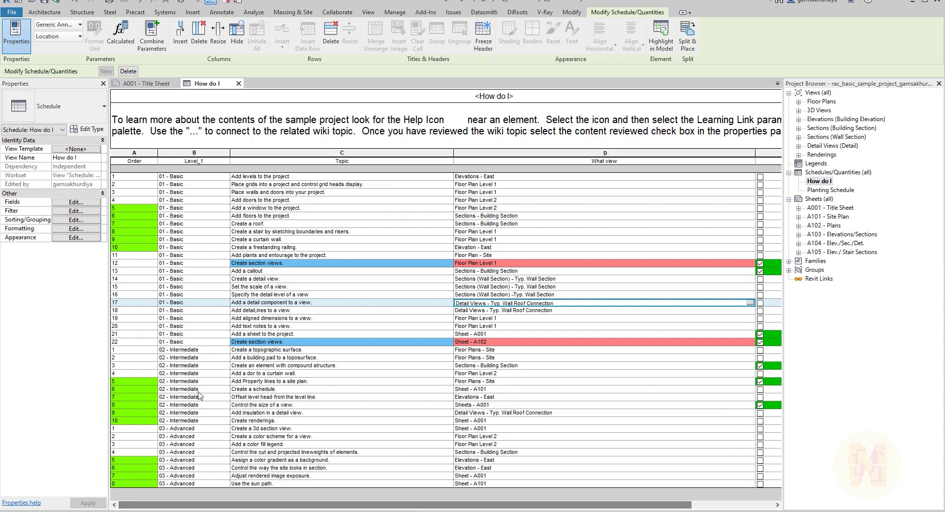